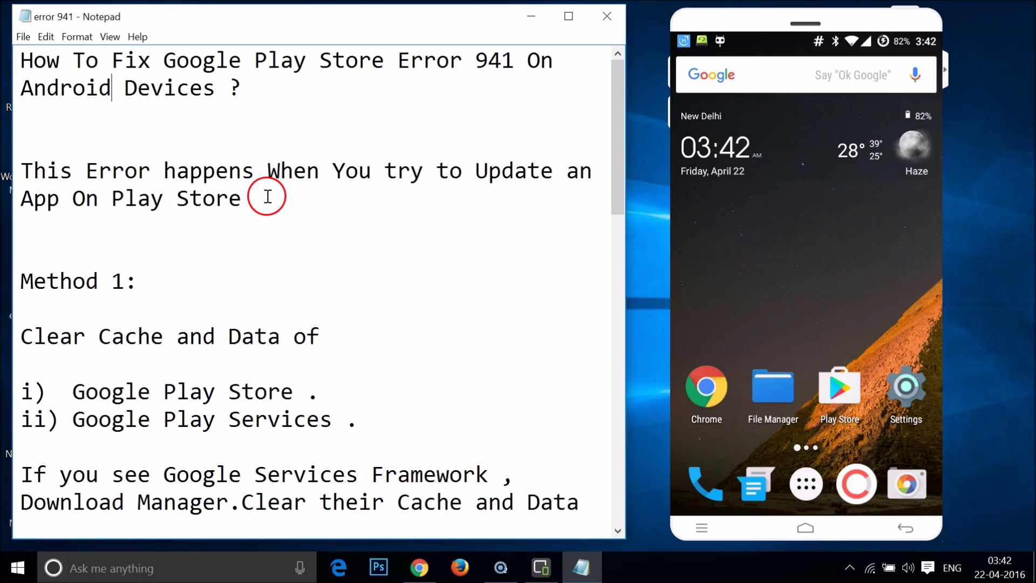
# Review the fix notes around Method 1 in the notes window.
pyautogui.click(146, 247)
pyautogui.scroll(-8, 146, 247)
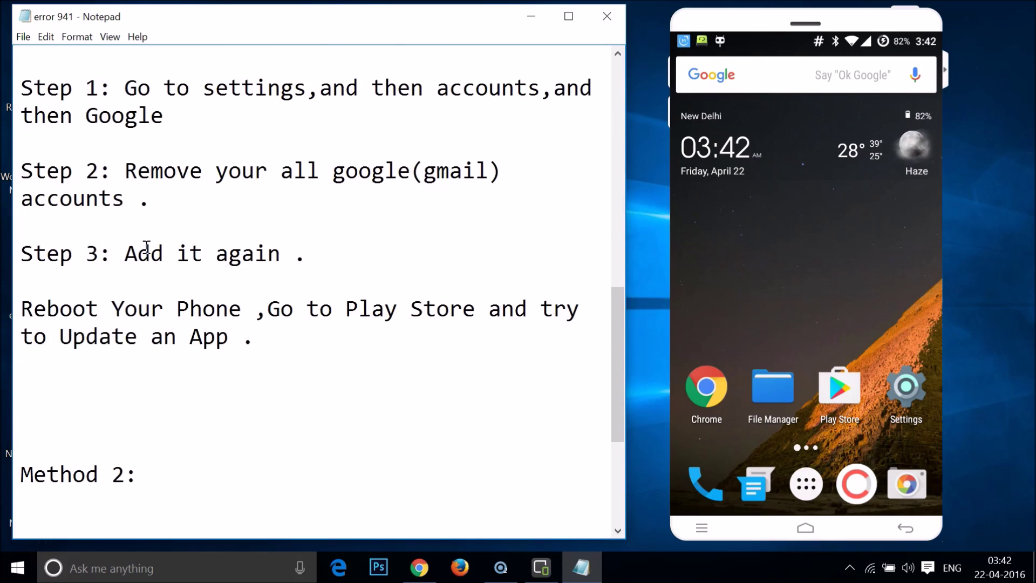
pyautogui.scroll(8, 147, 247)
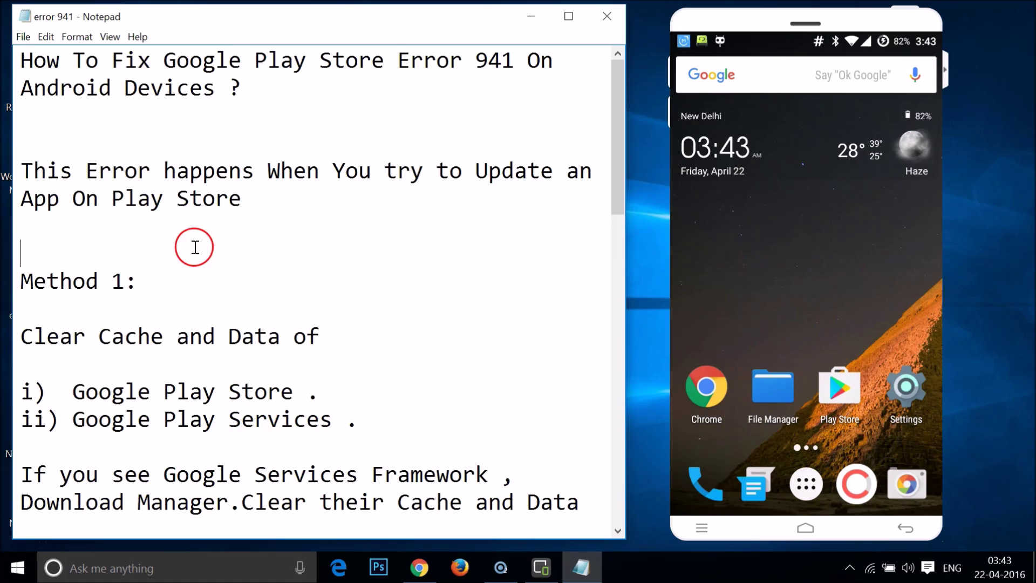
pyautogui.scroll(-2, 195, 247)
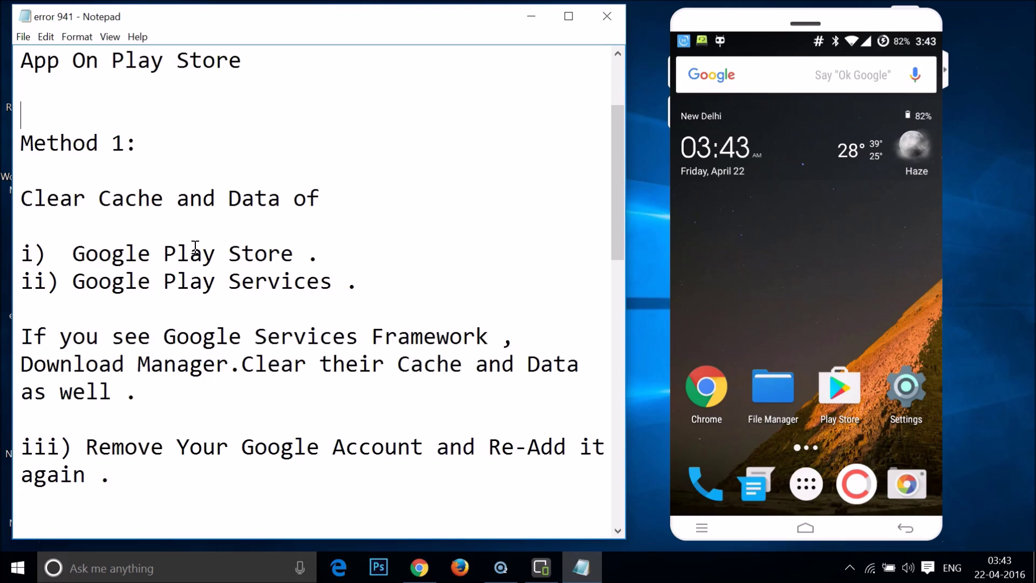
pyautogui.scroll(-2, 195, 247)
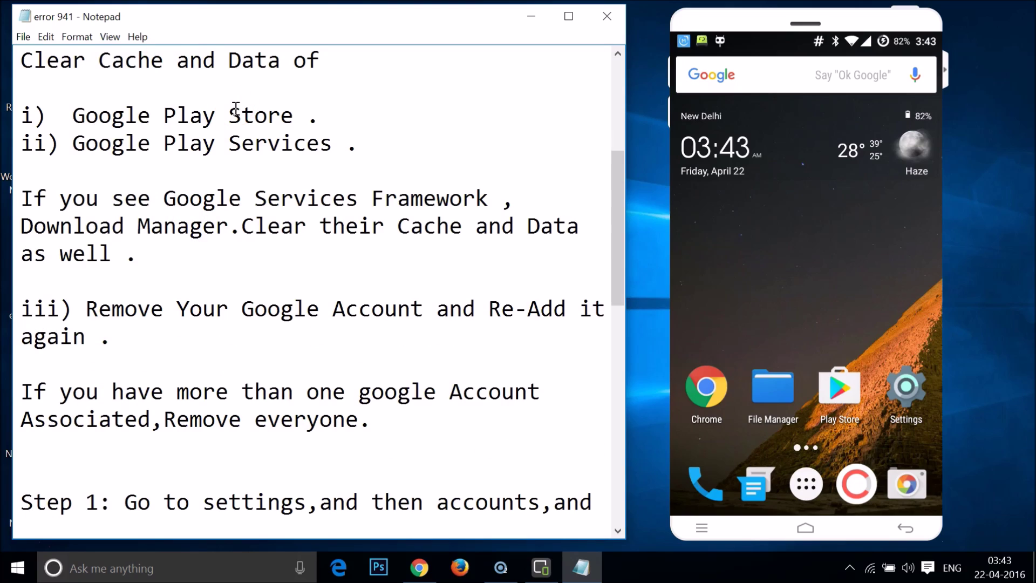
pyautogui.scroll(2, 236, 108)
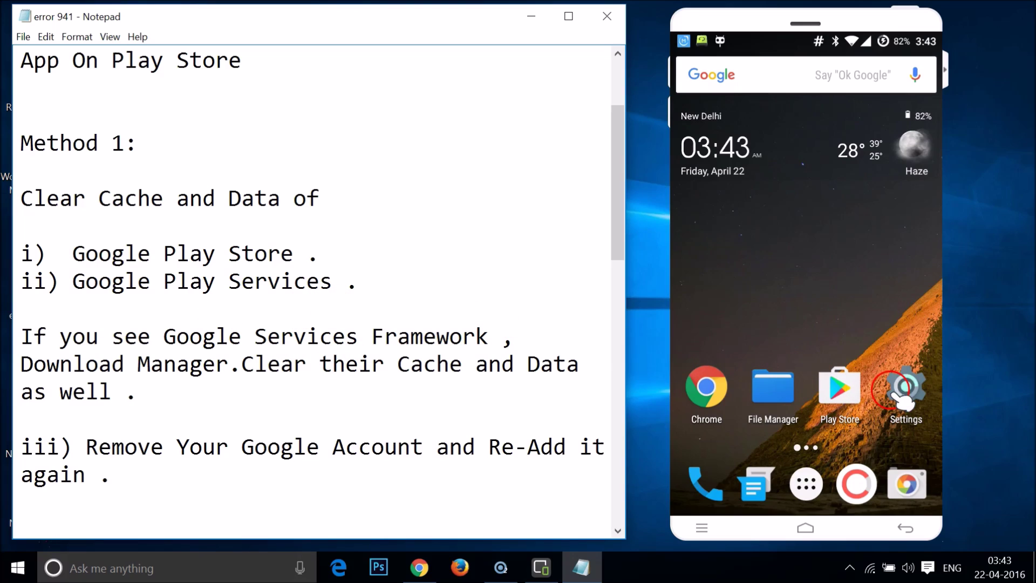
# Open the phone's Settings > Apps and switch to the ALL tab.
pyautogui.click(930, 395)
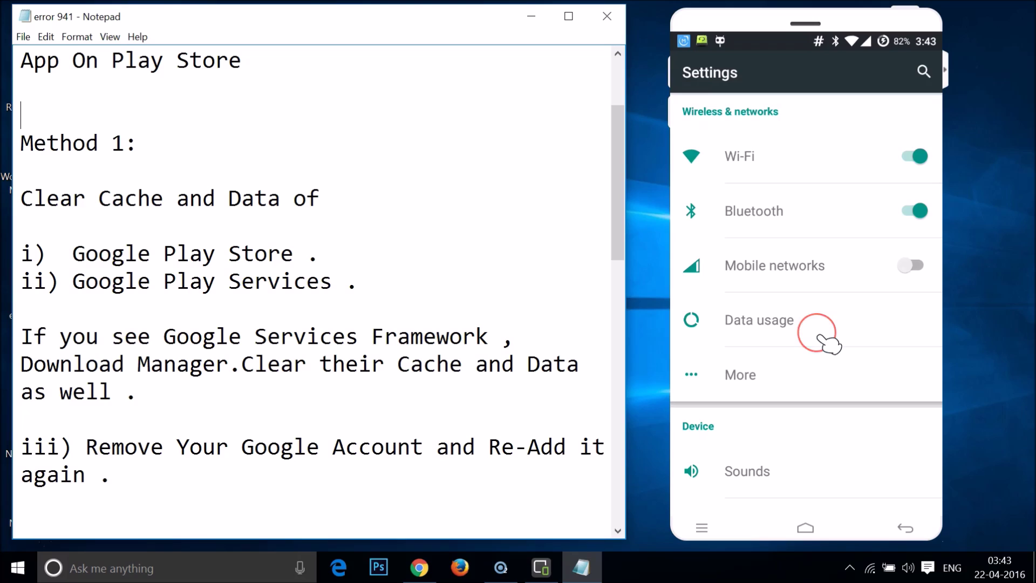
pyautogui.scroll(-15, 820, 338)
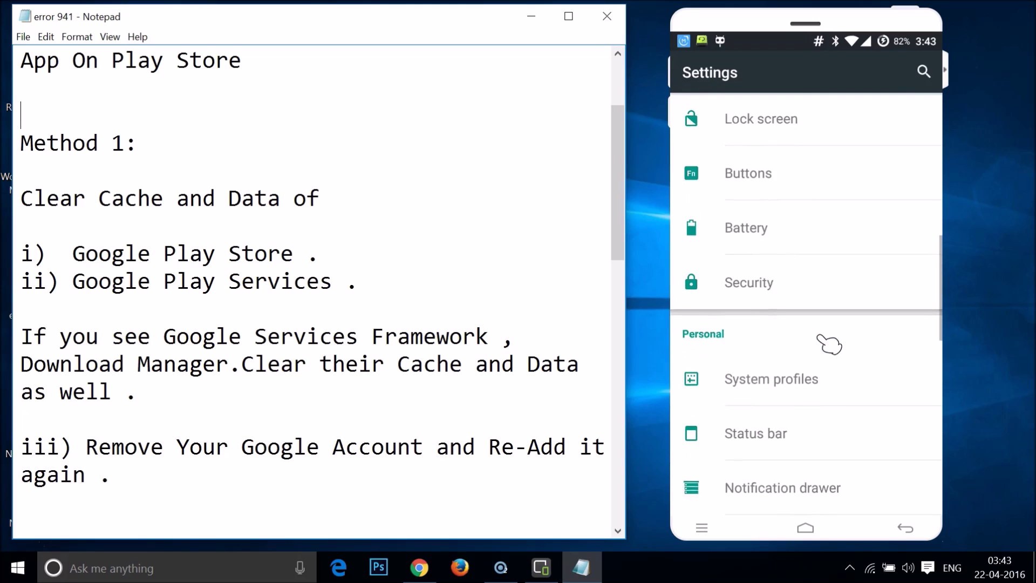
pyautogui.scroll(-1, 829, 344)
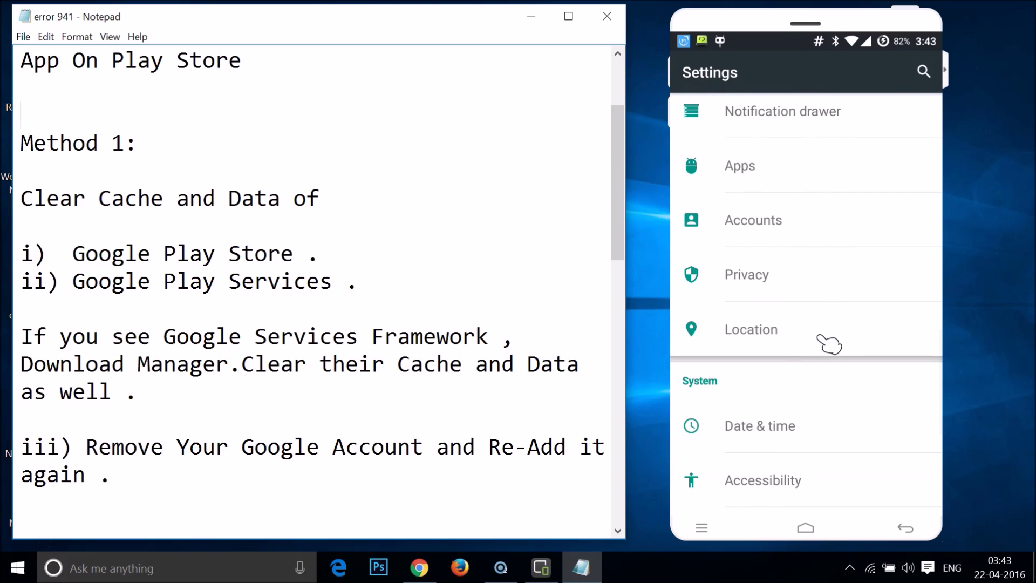
pyautogui.click(745, 166)
pyautogui.click(920, 102)
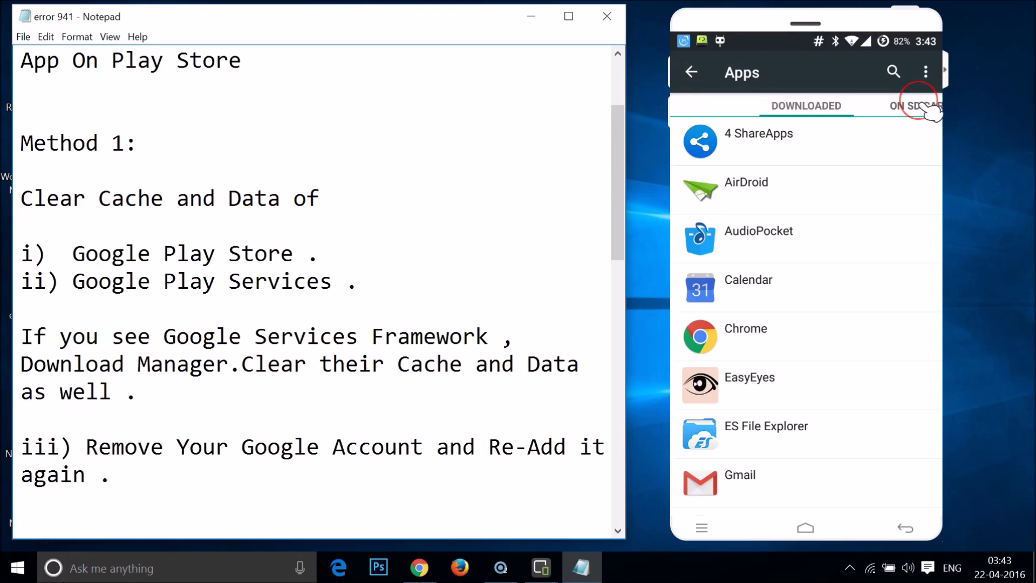
pyautogui.click(928, 108)
pyautogui.click(928, 108)
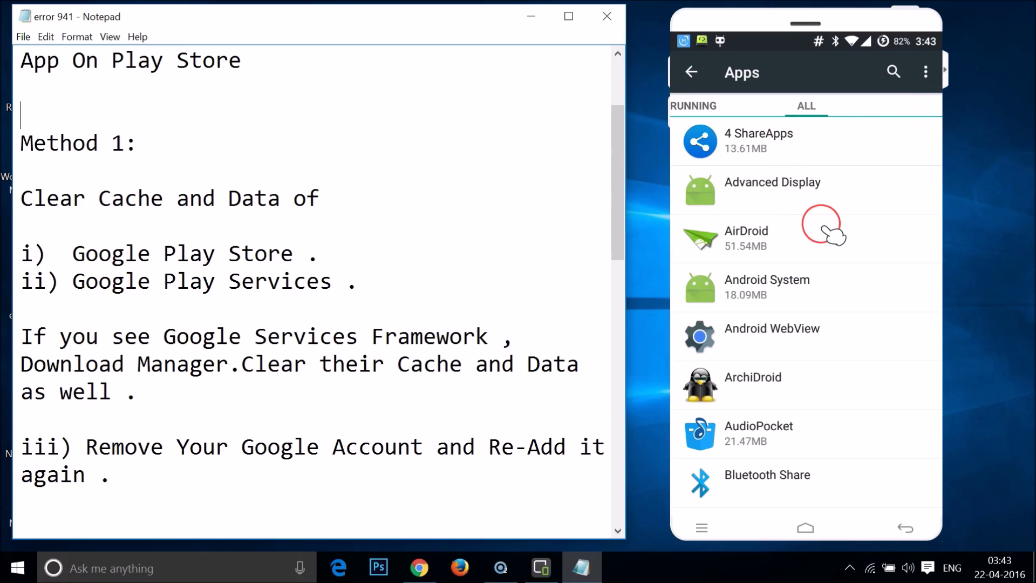
# Scroll the all-apps list to Google Play services and Google Play Store.
pyautogui.scroll(-10, 826, 232)
pyautogui.scroll(-10, 834, 235)
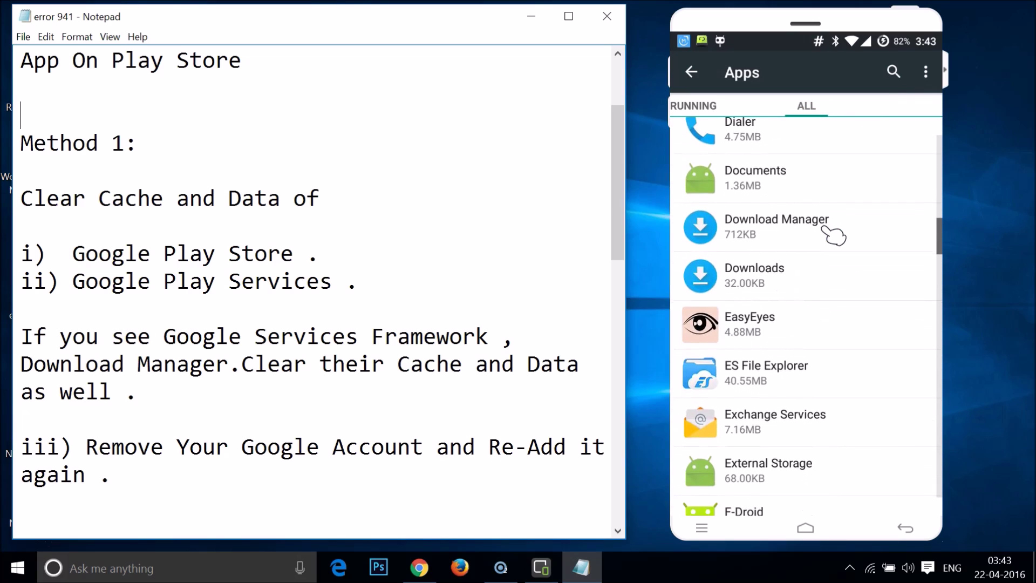
pyautogui.scroll(-5, 834, 235)
pyautogui.scroll(-10, 834, 235)
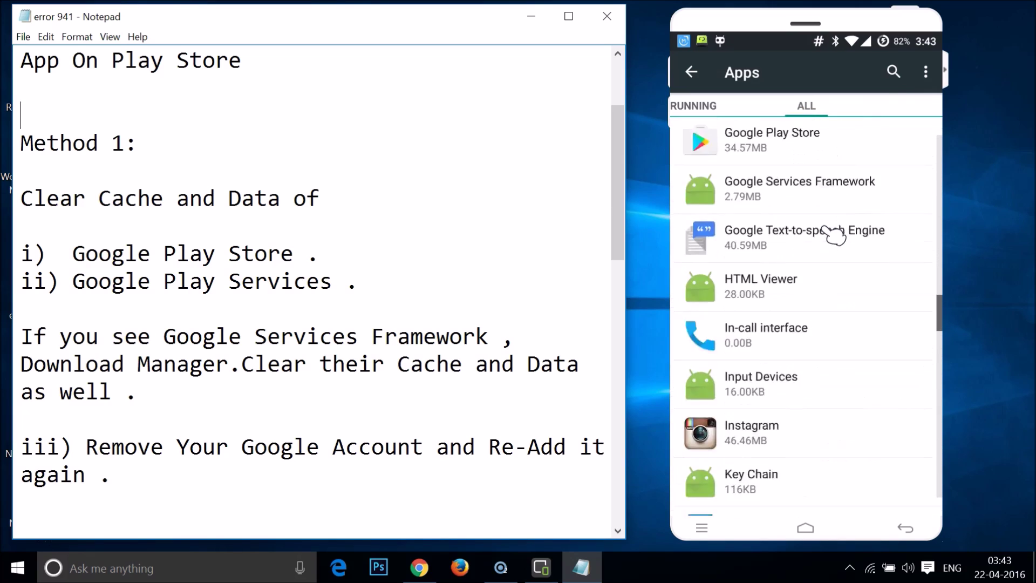
pyautogui.scroll(-10, 834, 234)
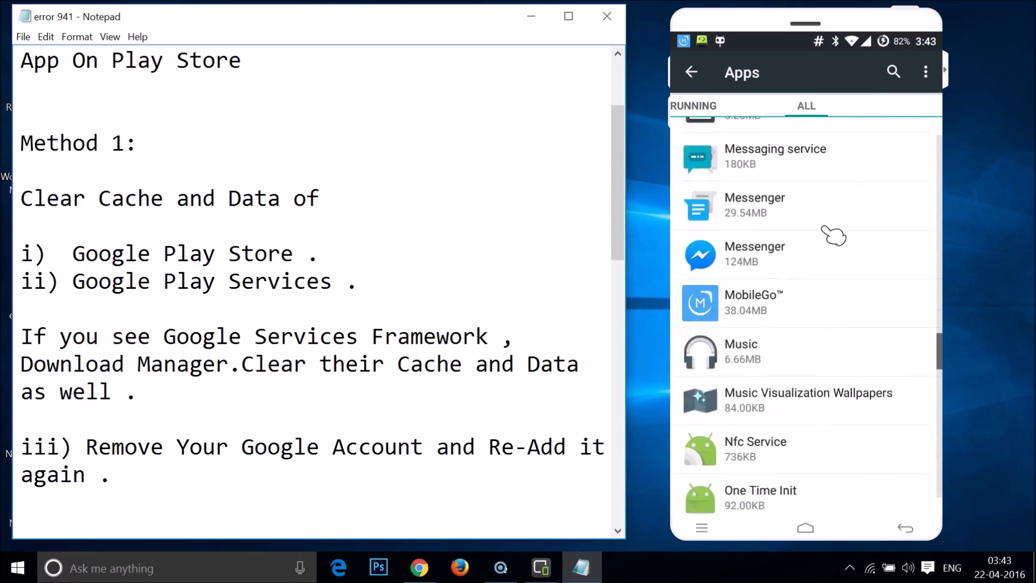
pyautogui.scroll(10, 834, 234)
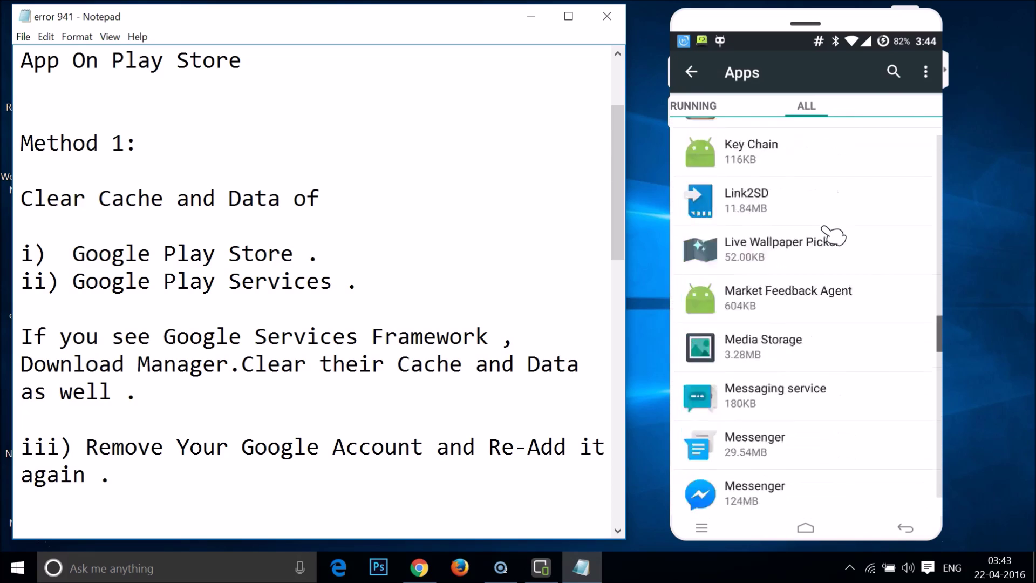
pyautogui.scroll(1, 833, 235)
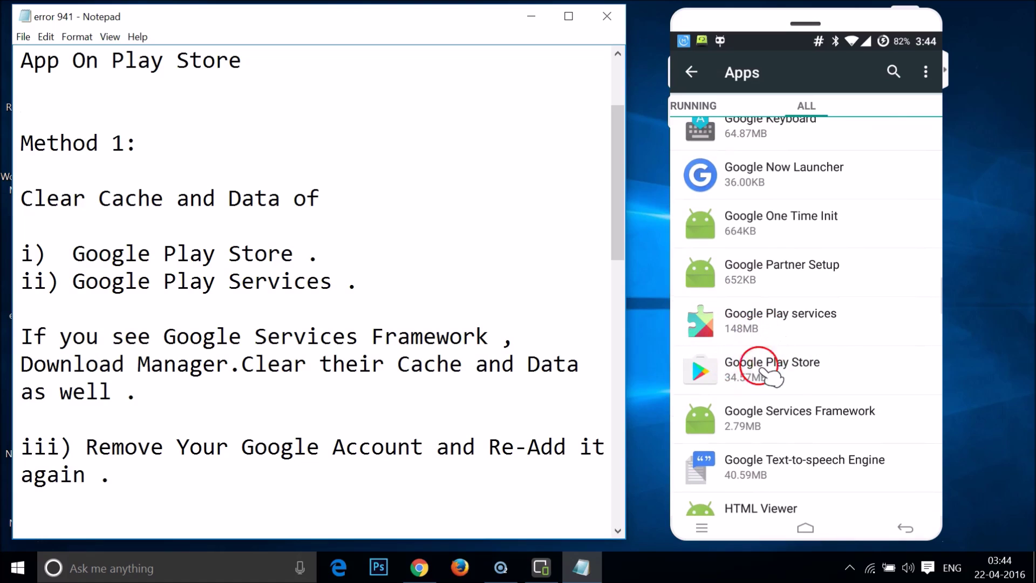
# Clear Google Play Store's data and cache to 0.00B, then return to the apps list.
pyautogui.click(771, 377)
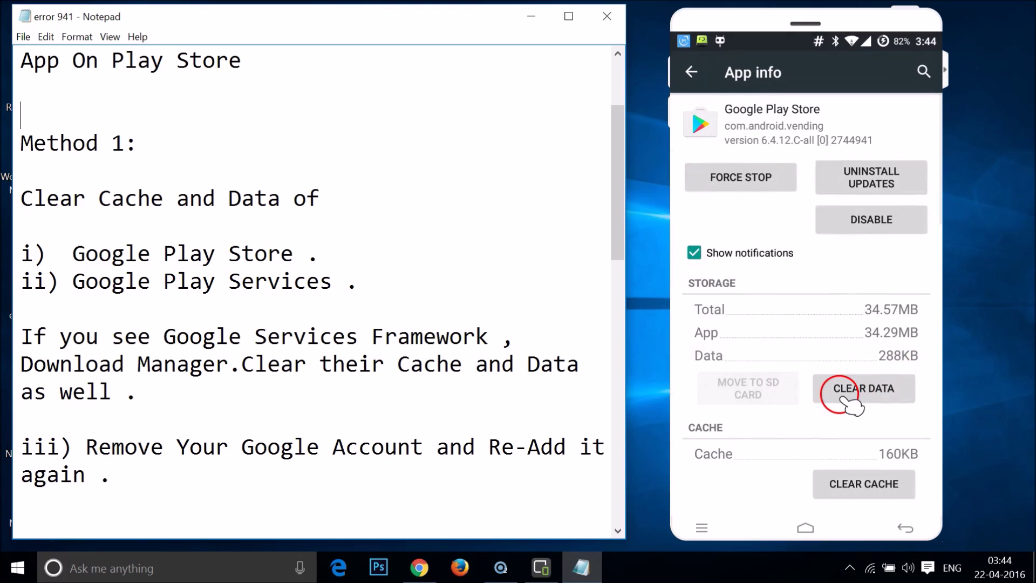
pyautogui.click(844, 399)
pyautogui.click(890, 331)
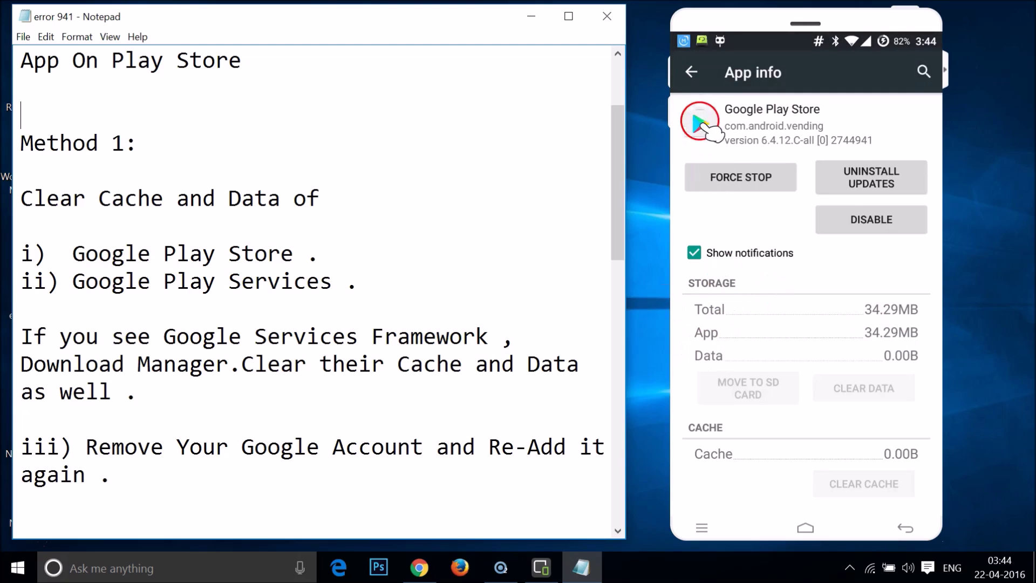
pyautogui.click(692, 72)
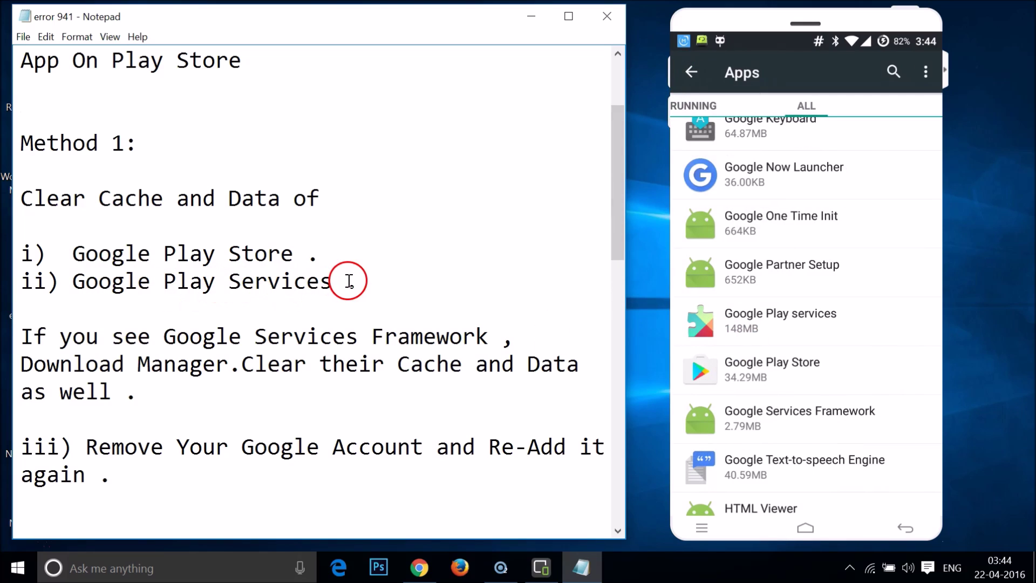
# Clear all of Google Play services' data through Manage Space, then return to the apps list.
pyautogui.click(735, 327)
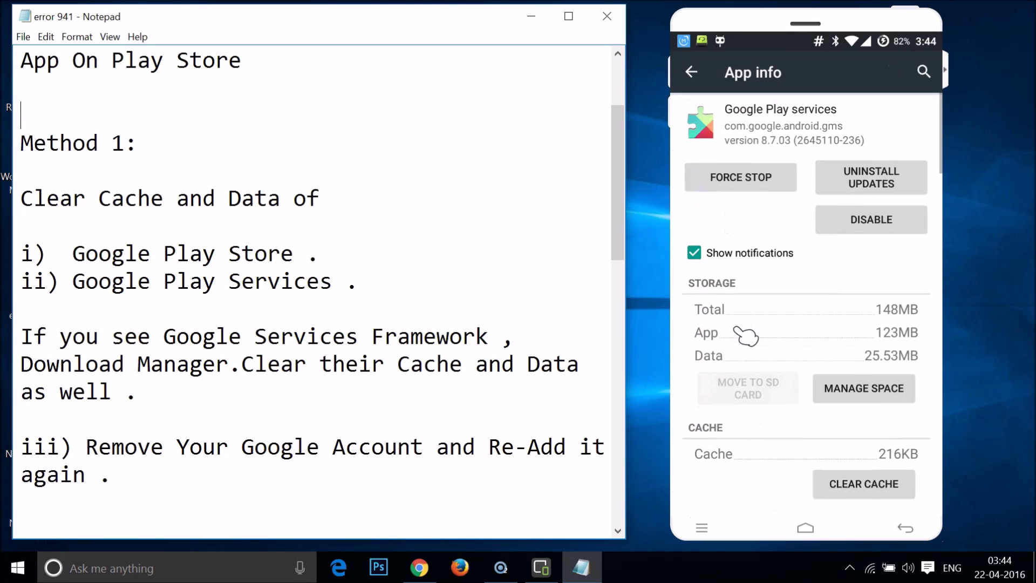
pyautogui.click(851, 390)
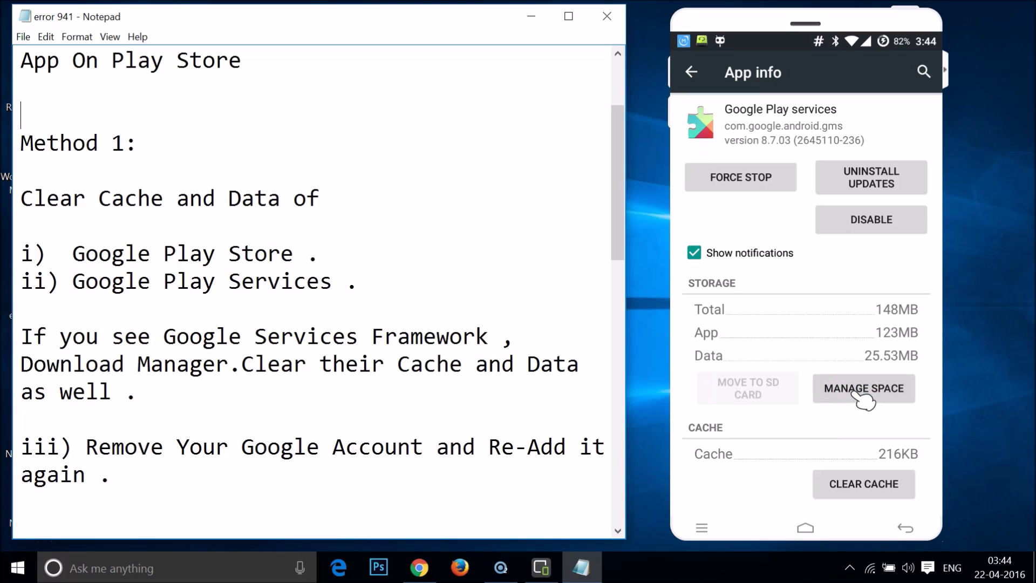
pyautogui.click(858, 433)
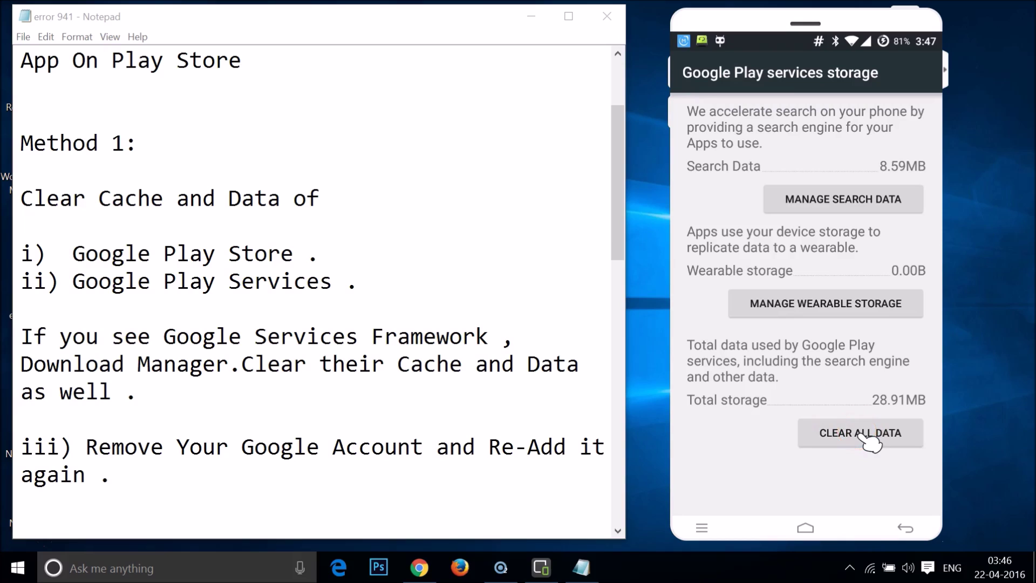
pyautogui.click(896, 344)
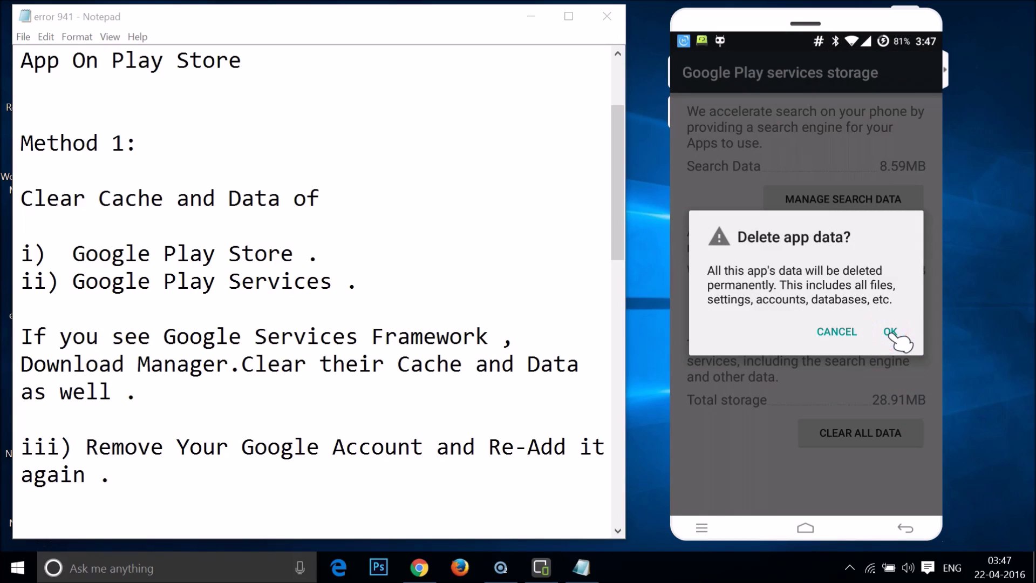
pyautogui.click(890, 333)
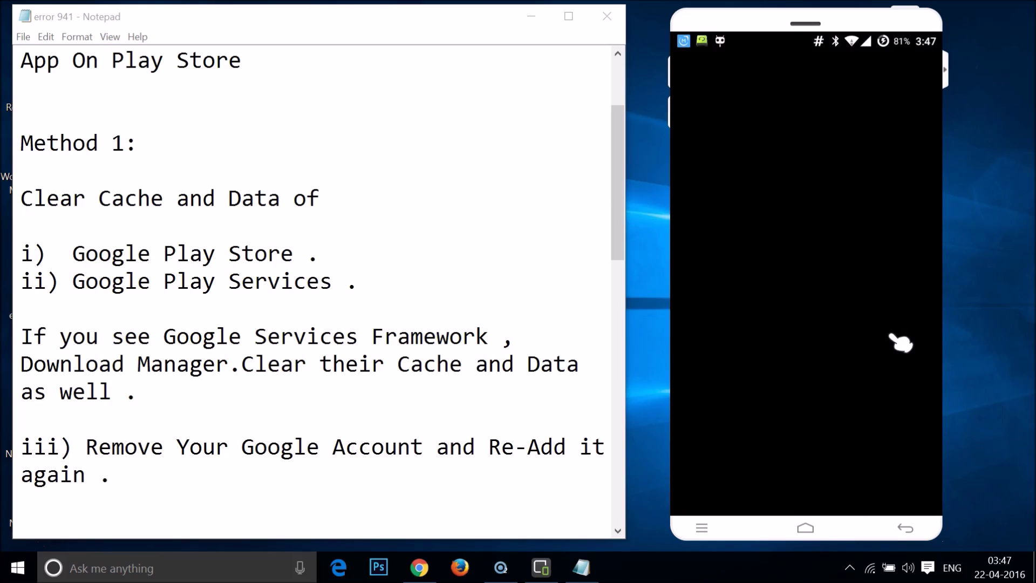
pyautogui.click(693, 74)
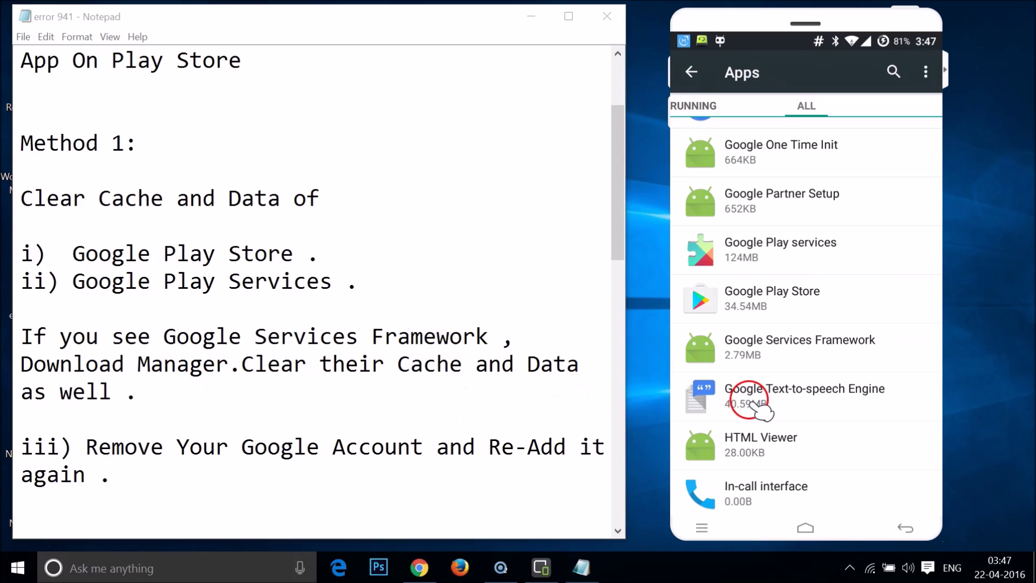
# Clear Google Services Framework's data to 0.00B and return to the apps list.
pyautogui.click(854, 365)
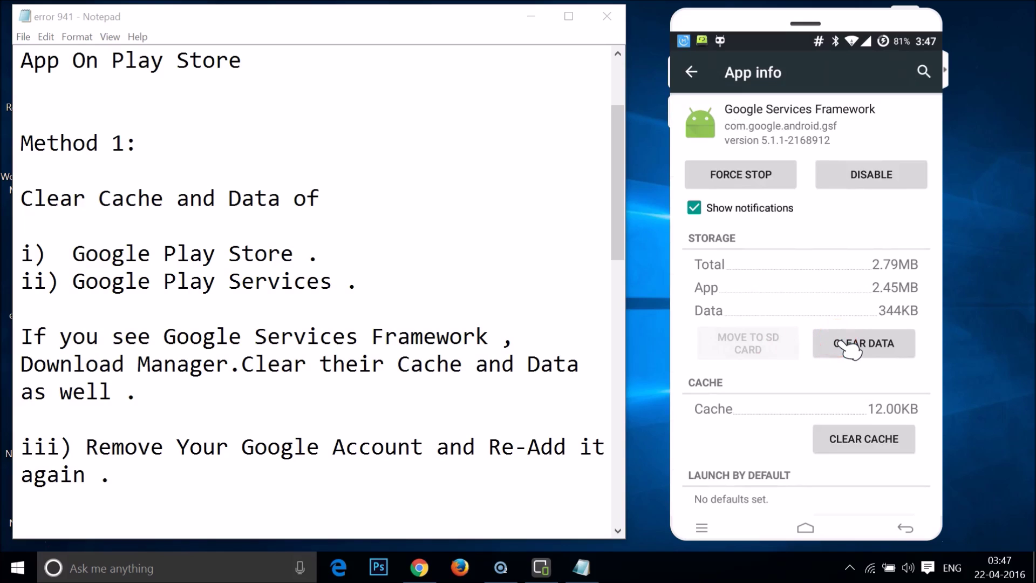
pyautogui.click(842, 346)
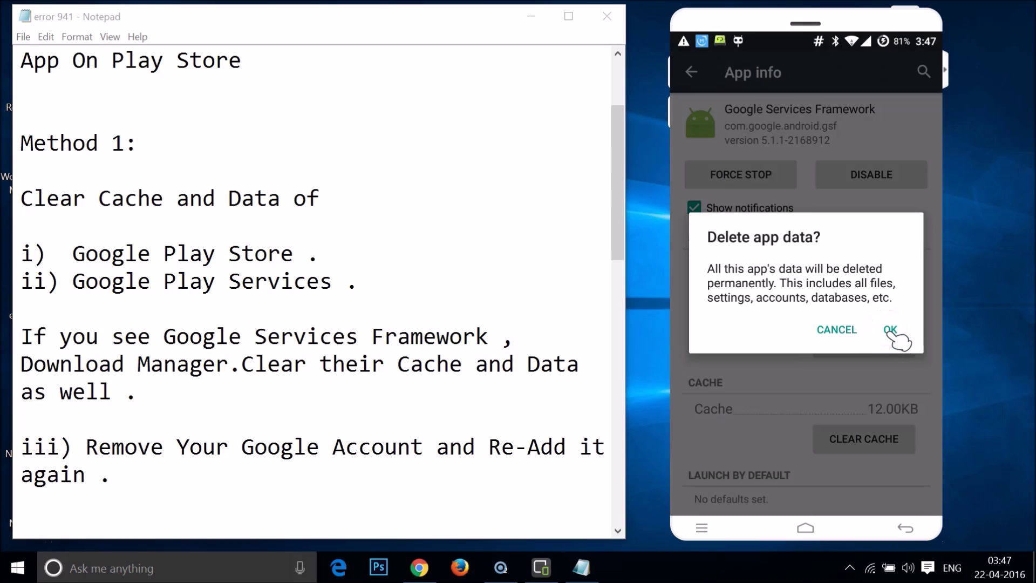
pyautogui.click(888, 330)
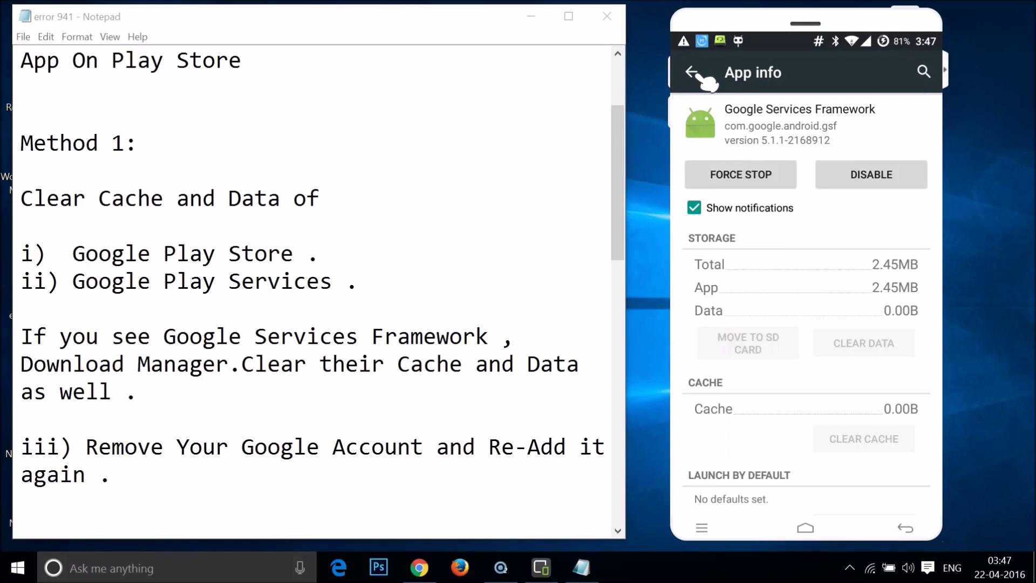
pyautogui.click(691, 72)
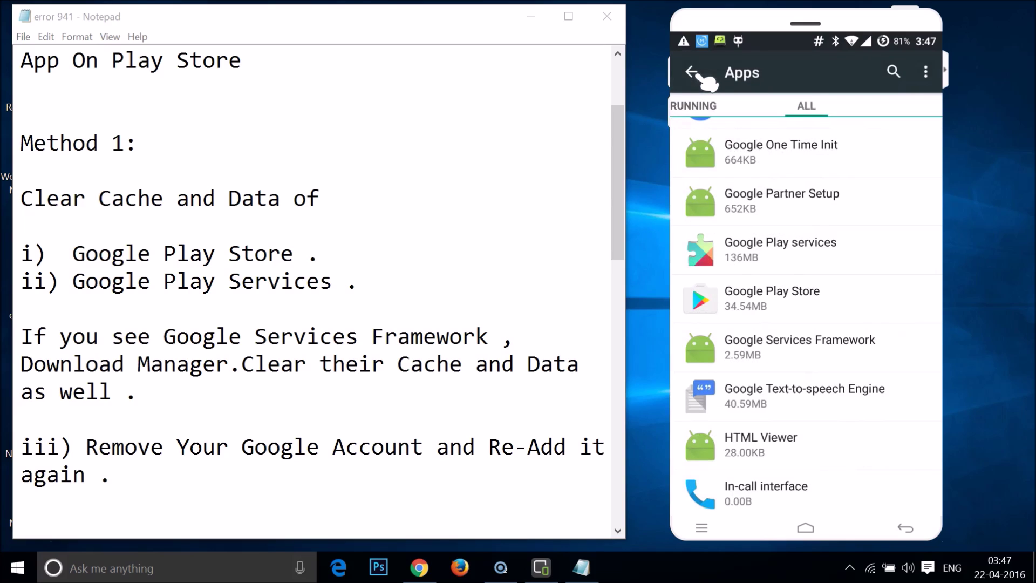
# Clear Download Manager's data to 0.00B, return to the apps list, and bring the notes forward.
pyautogui.scroll(10, 816, 240)
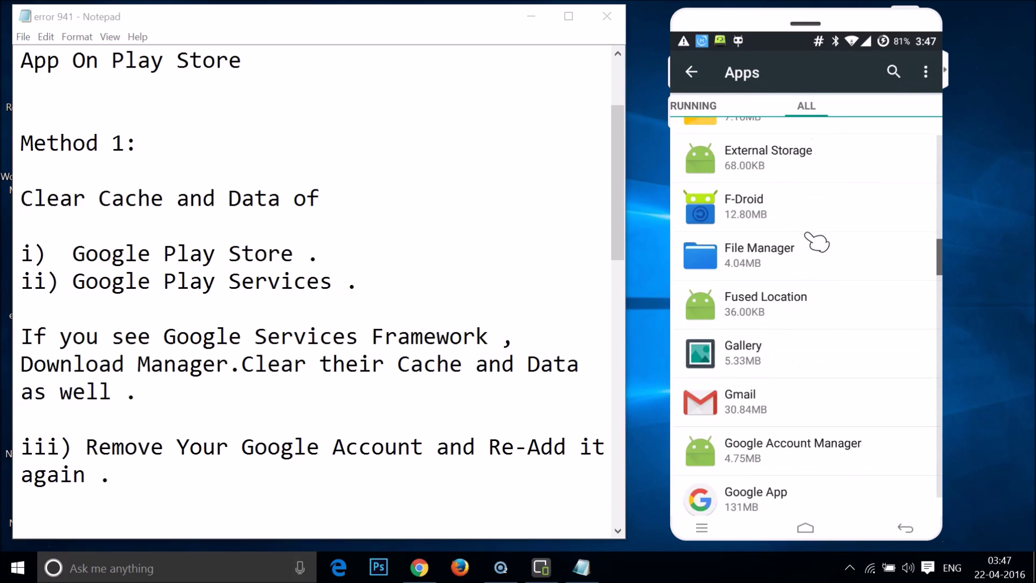
pyautogui.scroll(3, 816, 241)
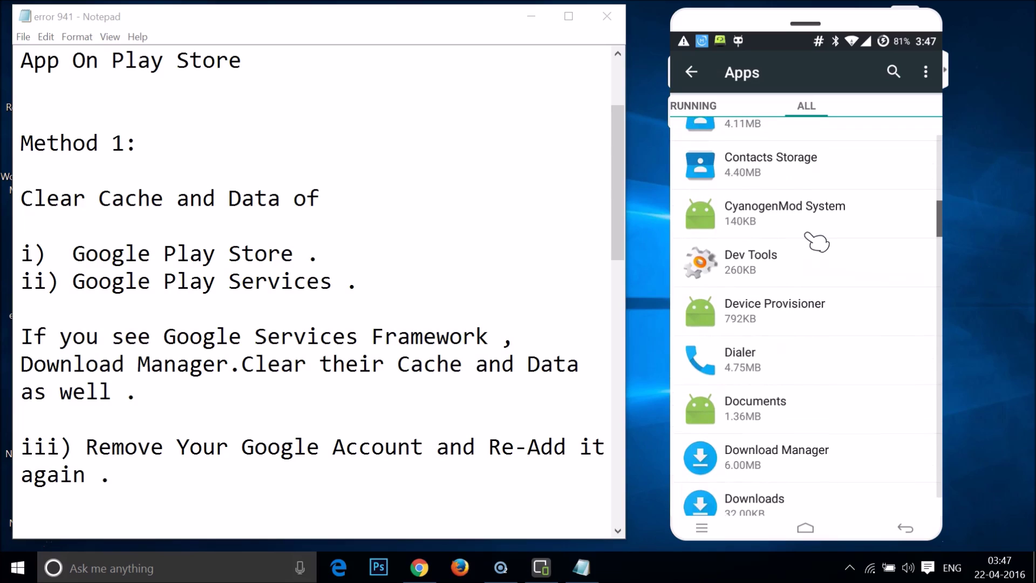
pyautogui.click(763, 462)
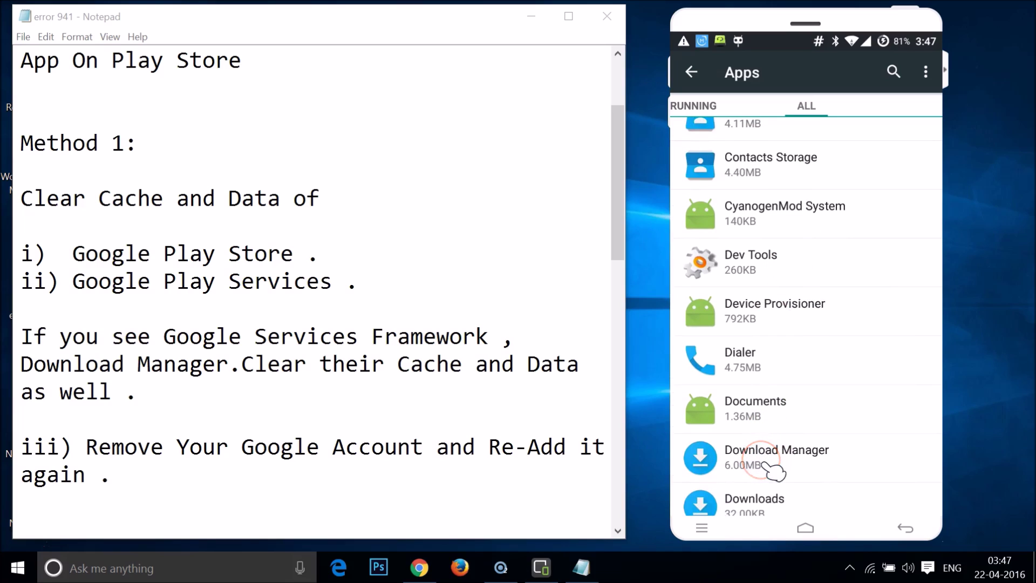
pyautogui.scroll(-3, 767, 467)
pyautogui.click(764, 289)
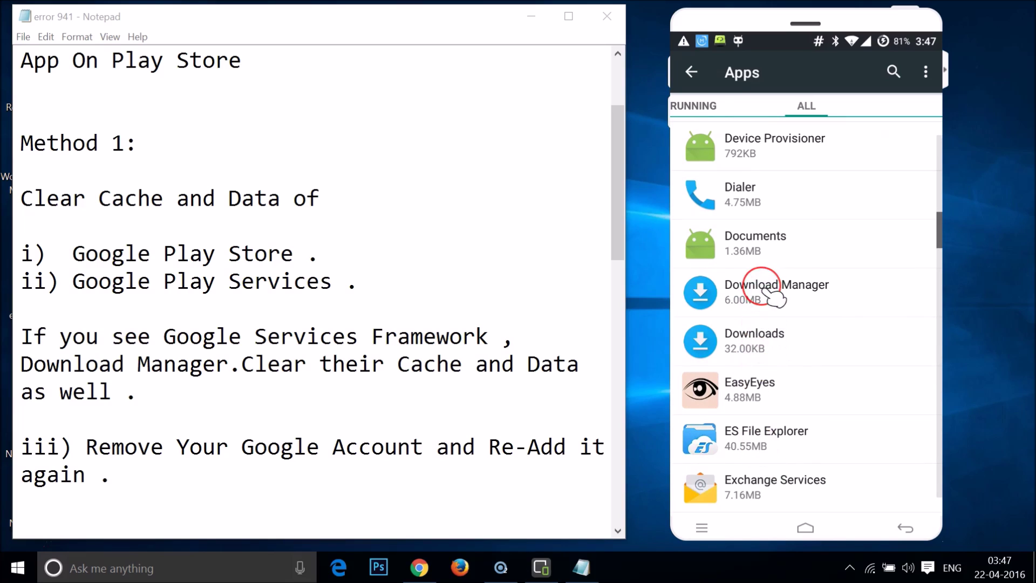
pyautogui.click(857, 344)
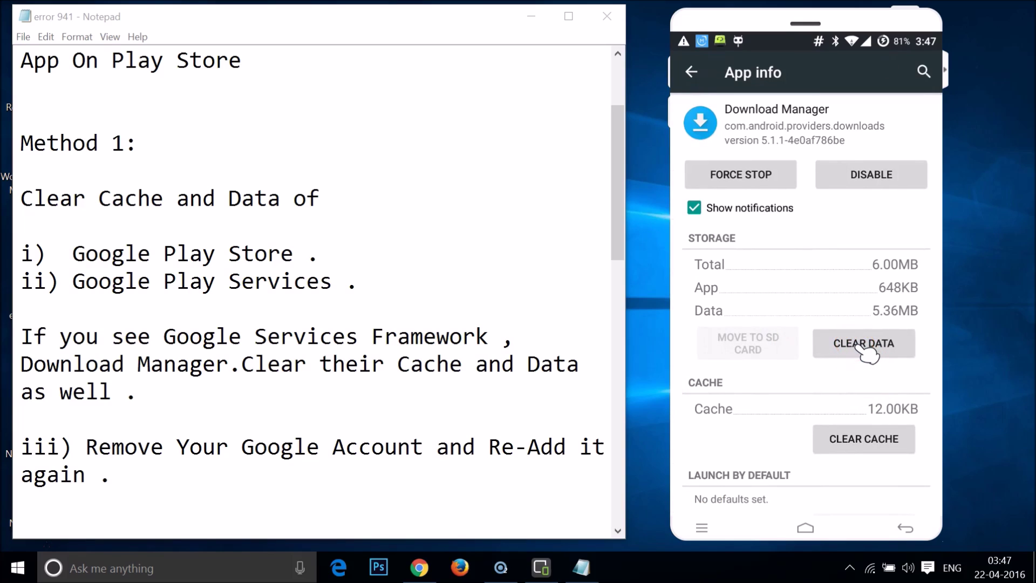
pyautogui.click(890, 329)
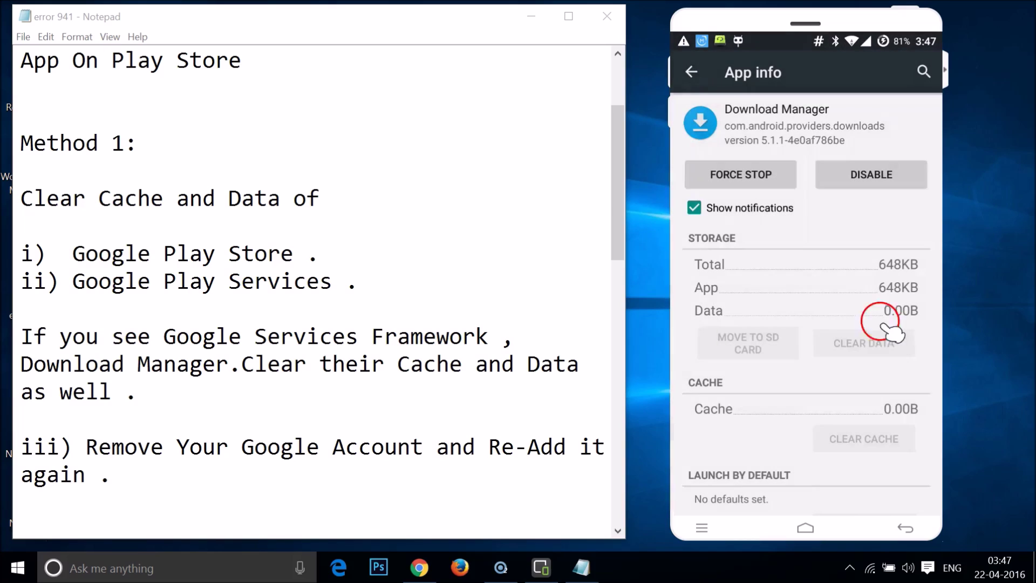
pyautogui.click(692, 100)
pyautogui.click(691, 74)
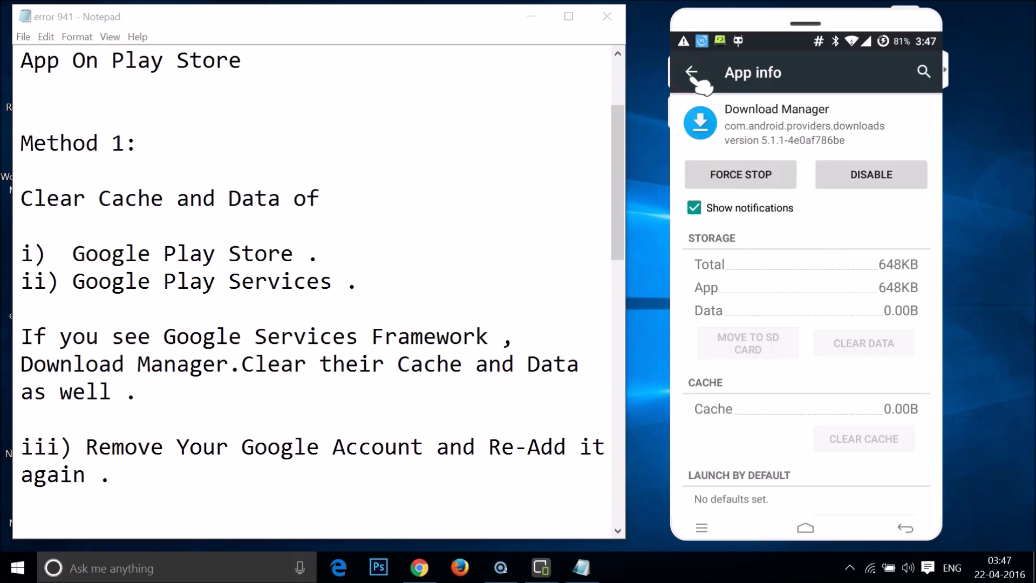
pyautogui.click(268, 208)
pyautogui.click(357, 319)
# Scroll the notes to the Google account removal steps and send the phone to its home screen.
pyautogui.scroll(-2, 358, 318)
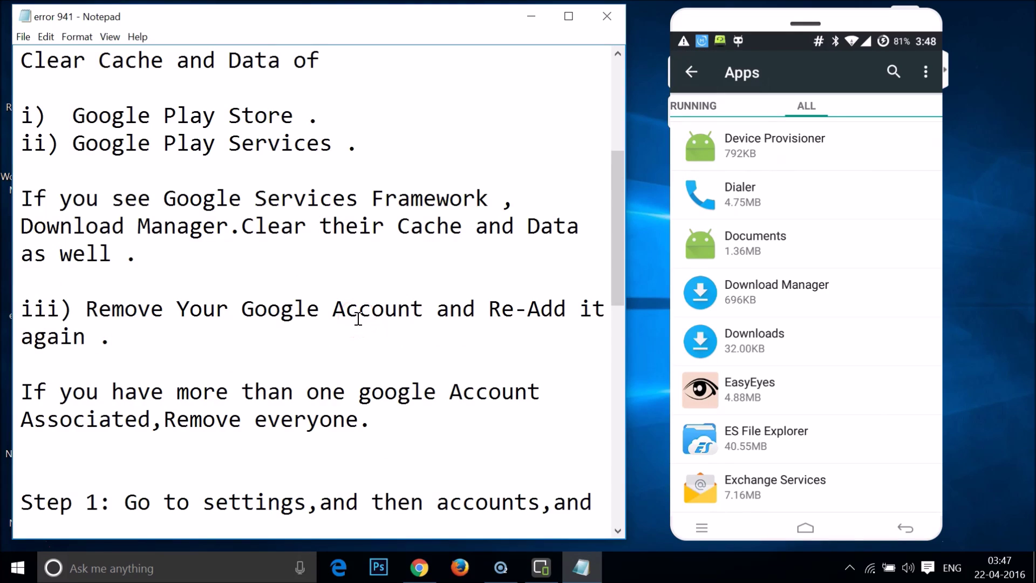
pyautogui.click(378, 325)
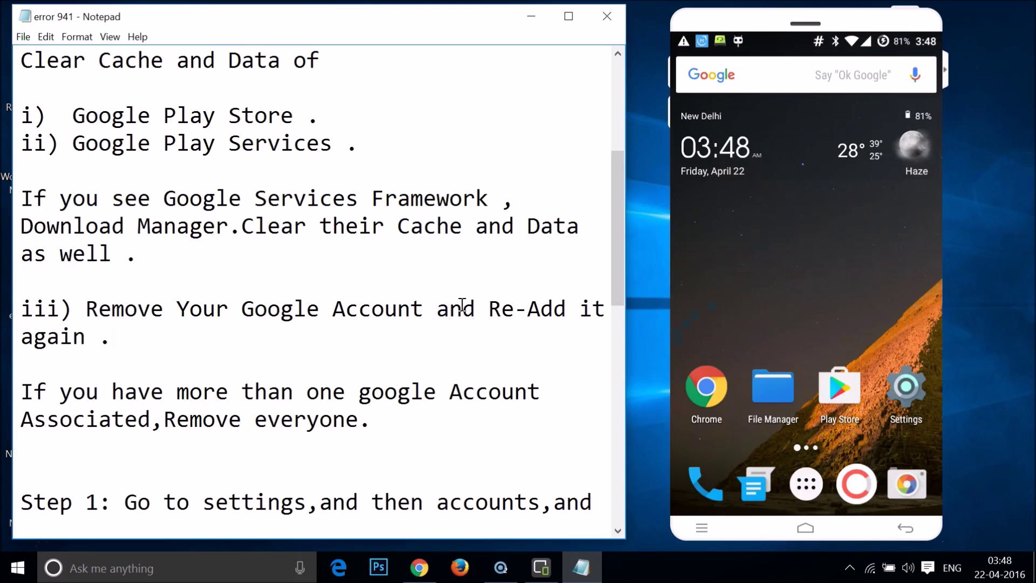
# Open the Google account's sync page under Settings > Accounts > Google.
pyautogui.click(916, 396)
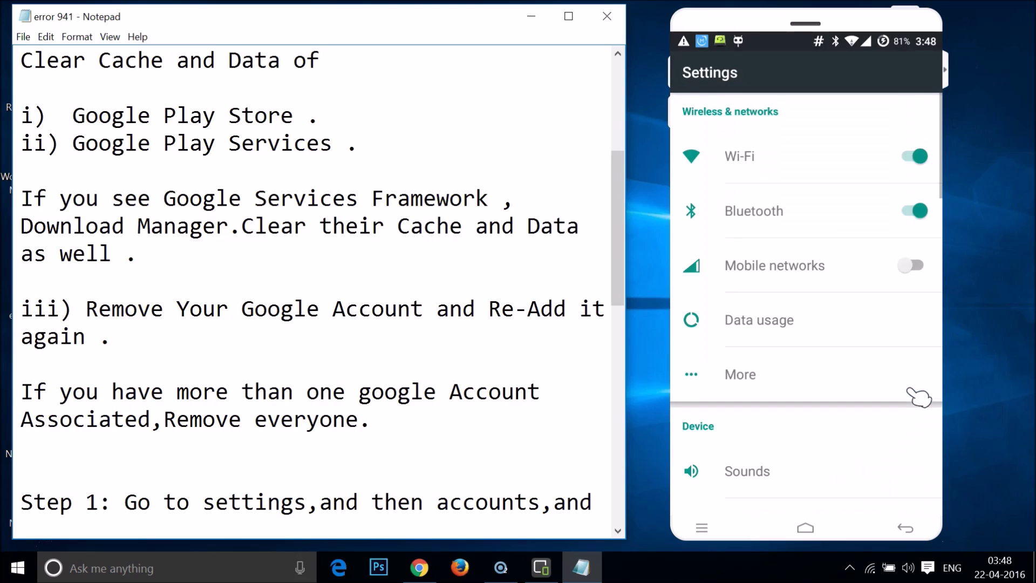
pyautogui.click(881, 373)
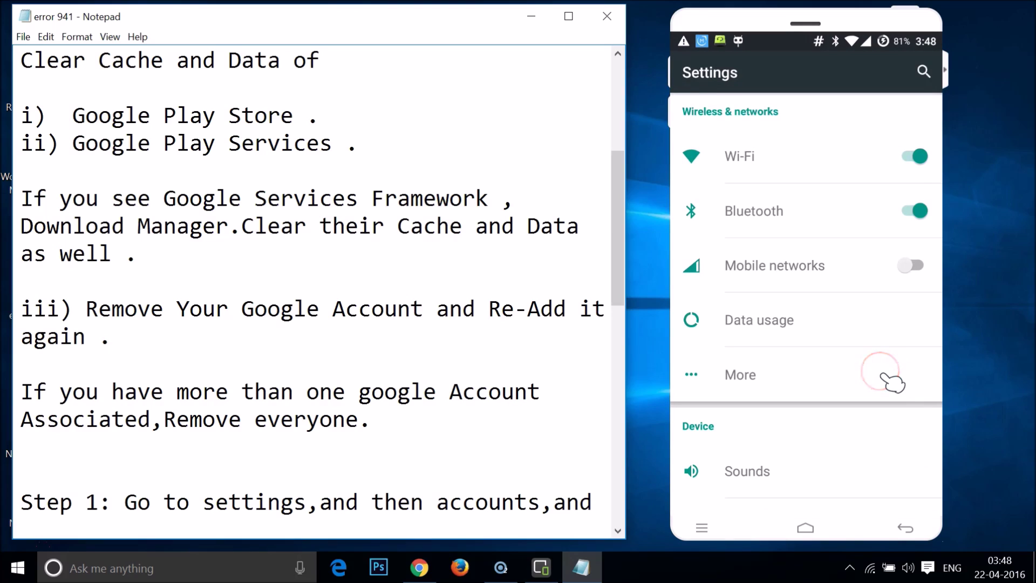
pyautogui.scroll(-10, 893, 383)
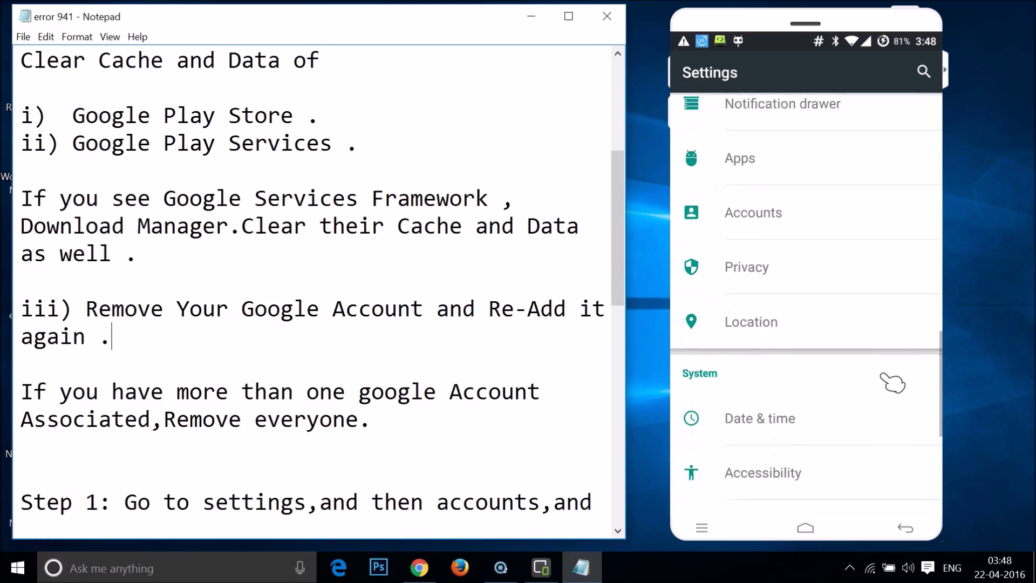
pyautogui.scroll(-1, 893, 383)
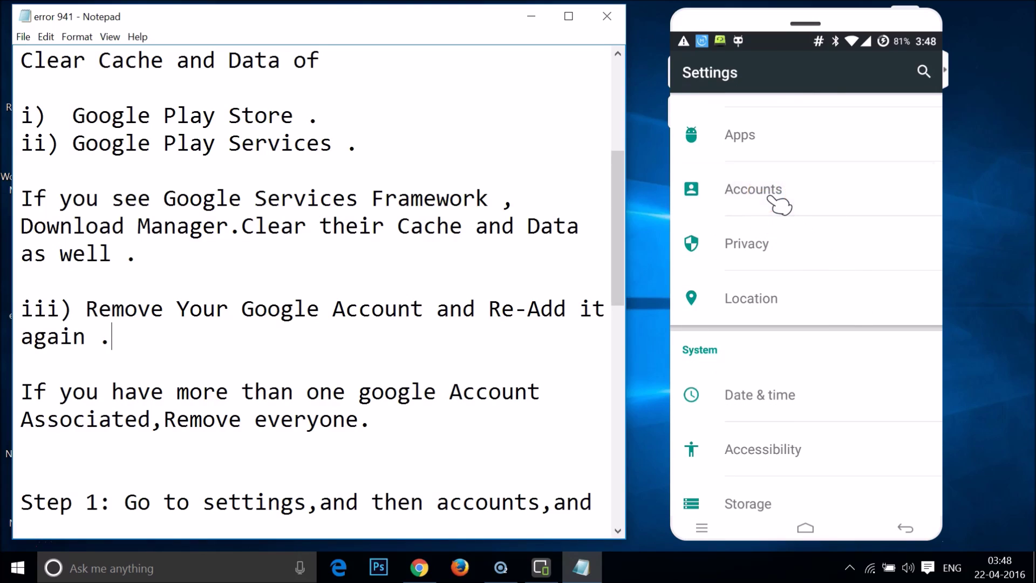
pyautogui.click(772, 200)
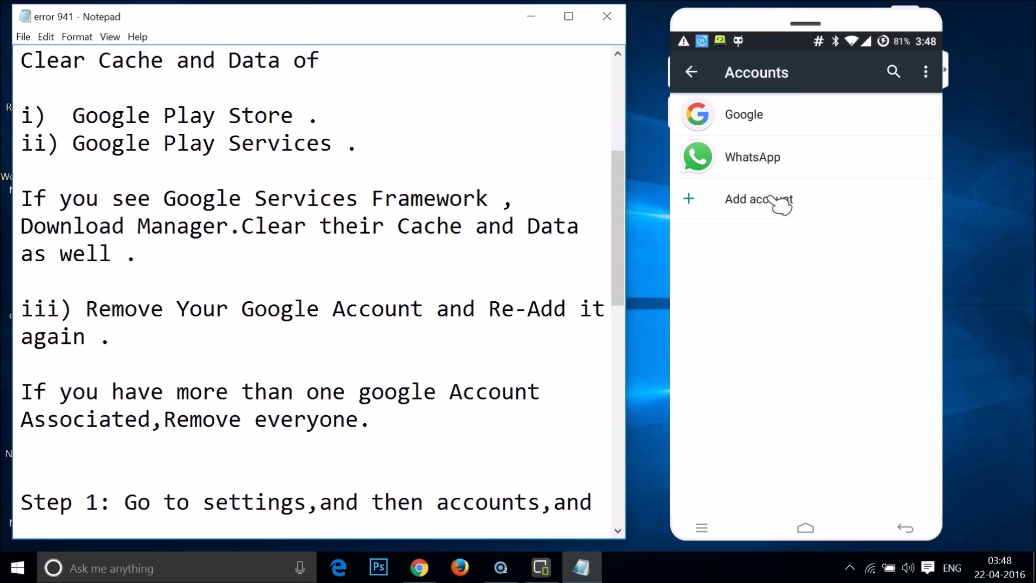
pyautogui.click(792, 115)
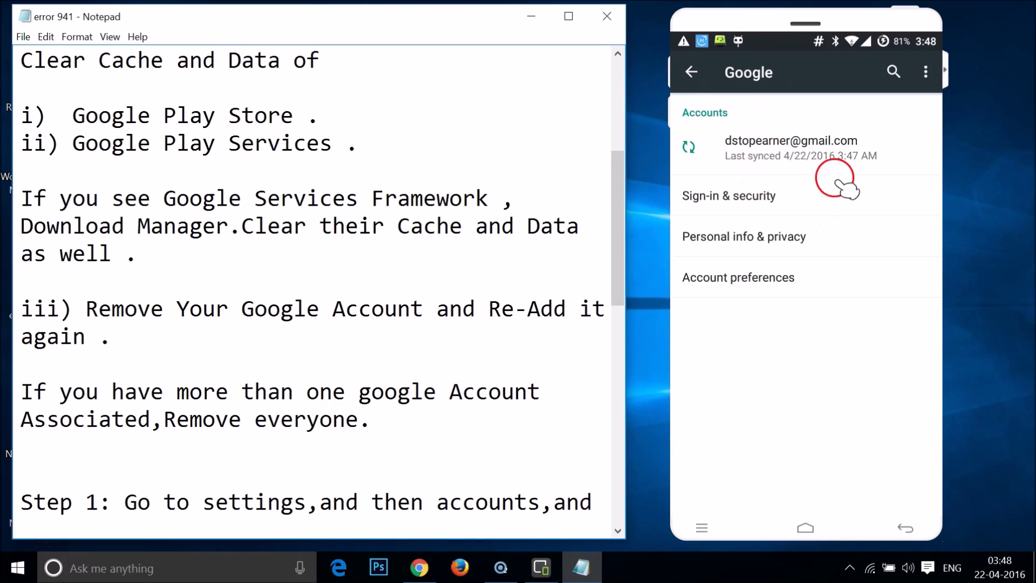
pyautogui.click(823, 157)
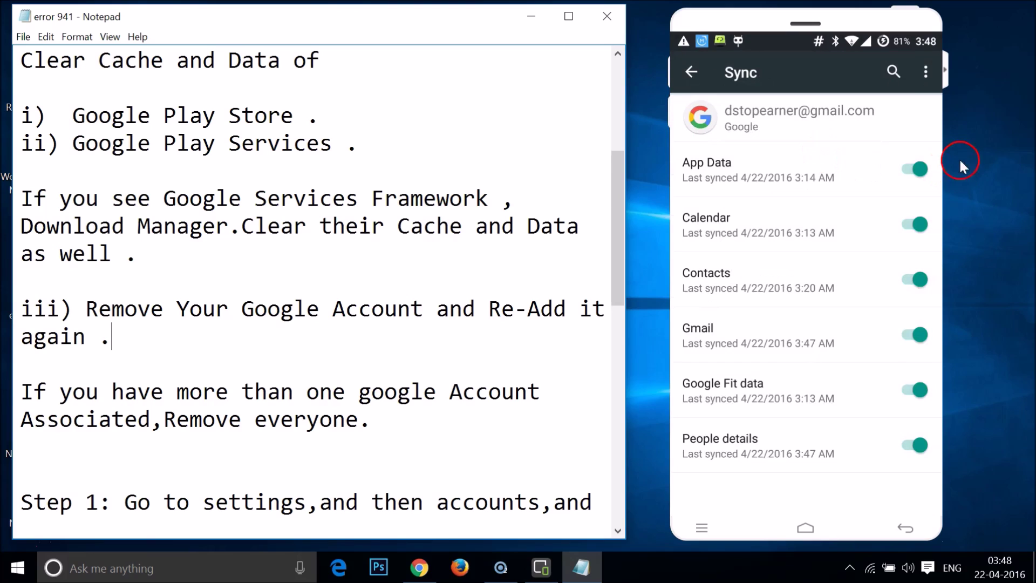
# Remove the Google account from the phone, leaving only WhatsApp under Accounts.
pyautogui.click(926, 74)
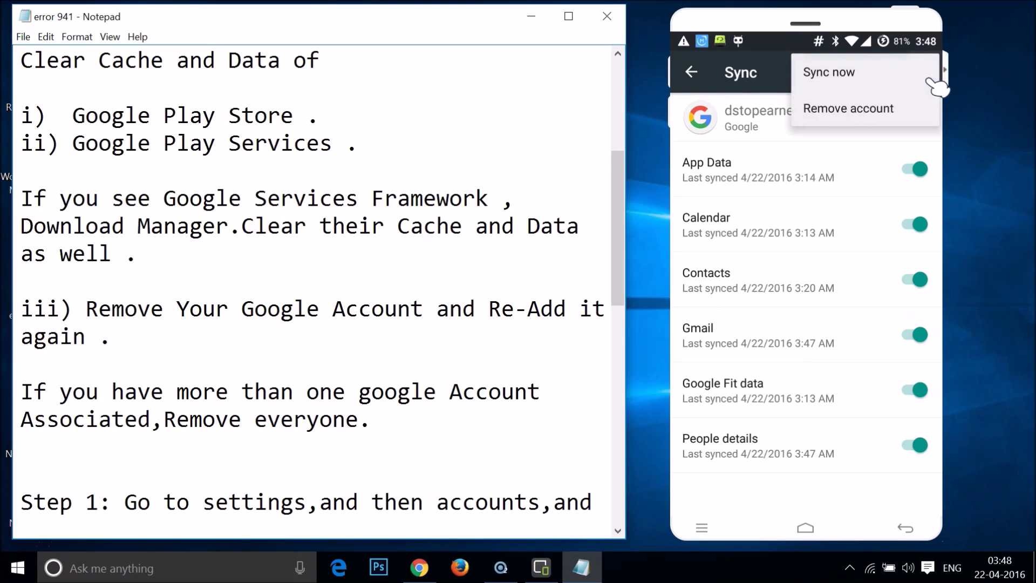
pyautogui.click(824, 110)
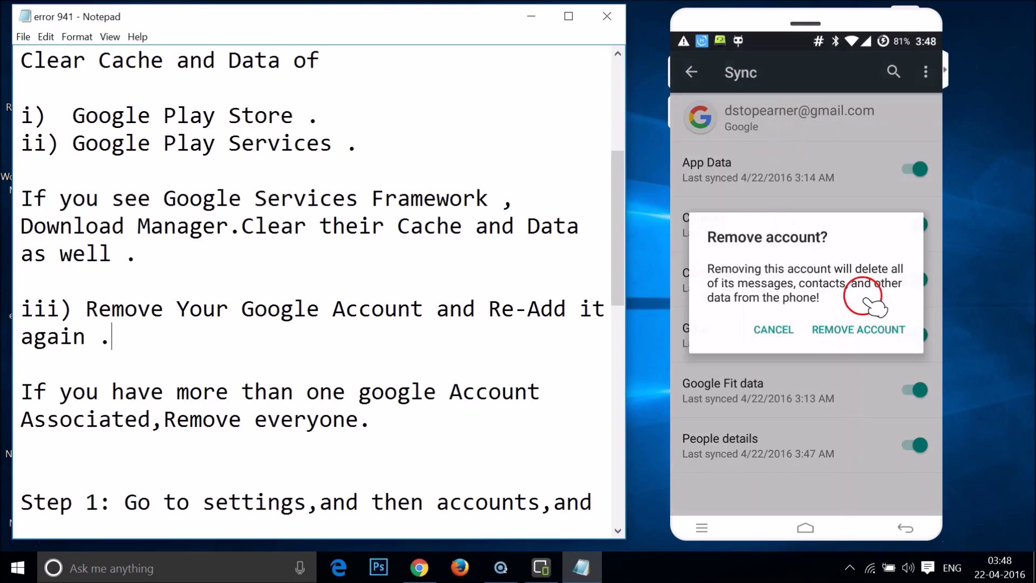
pyautogui.click(858, 330)
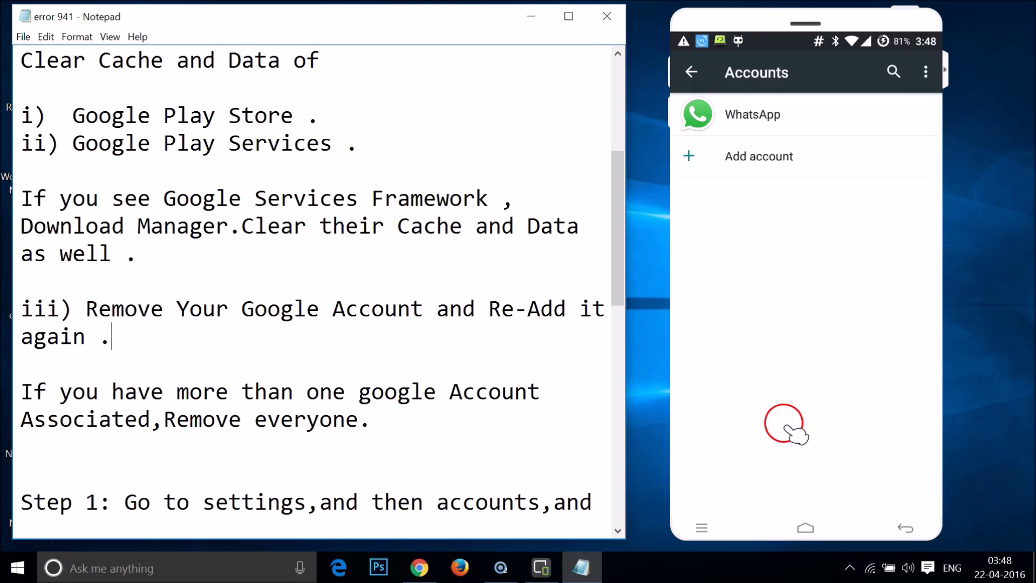
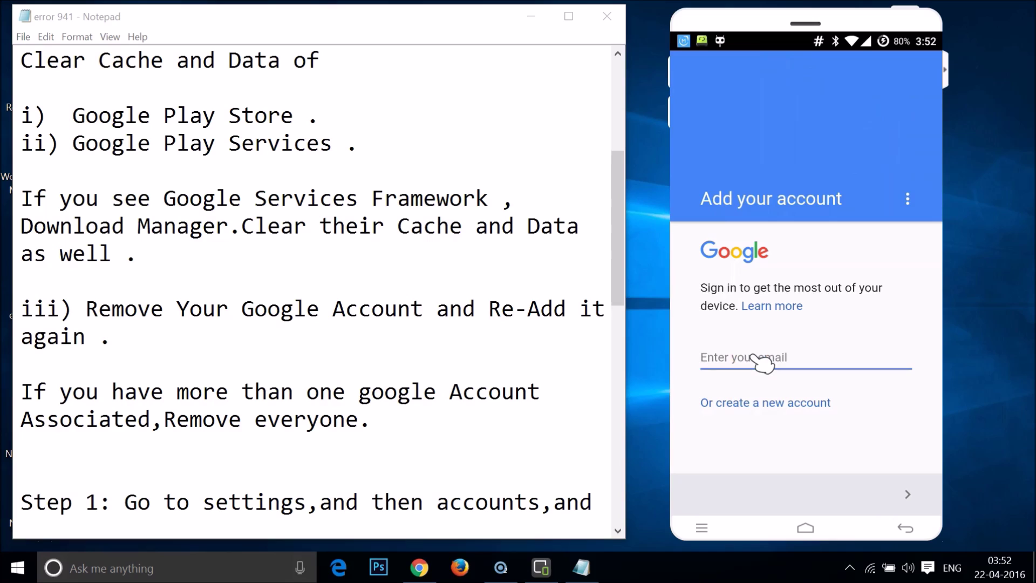
# Enter the Google account's email address and continue the sign-in.
pyautogui.click(763, 363)
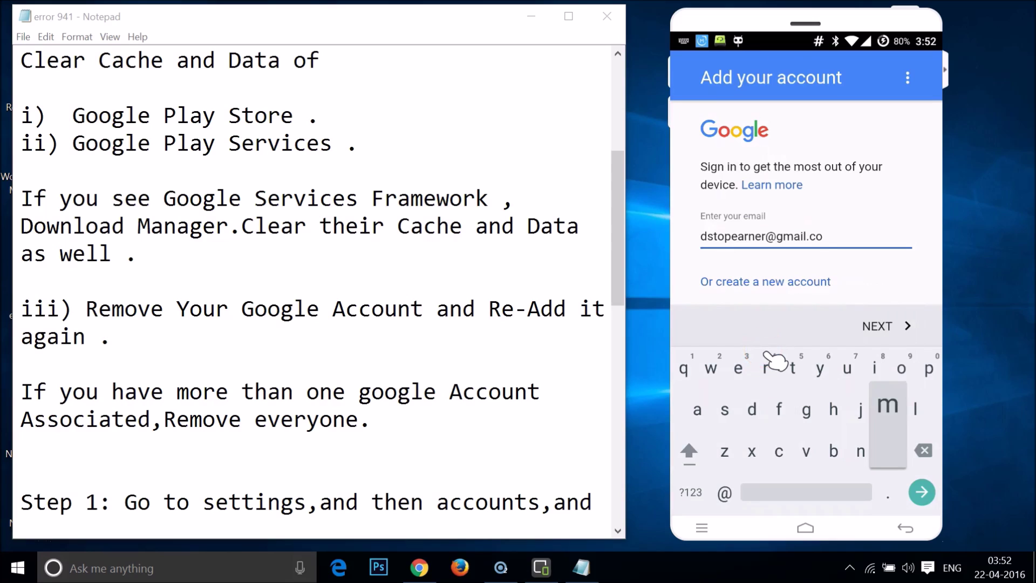
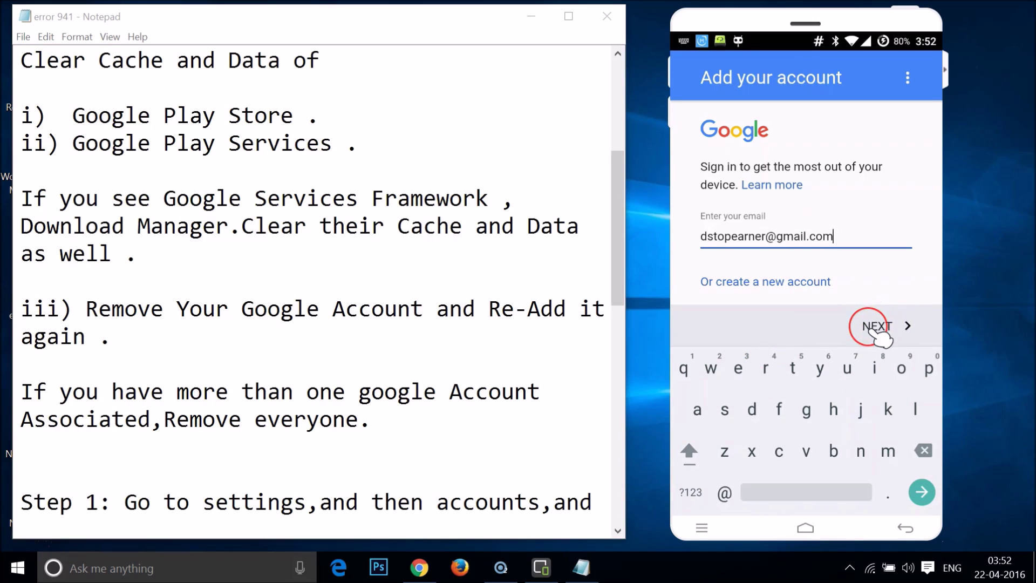
pyautogui.click(872, 328)
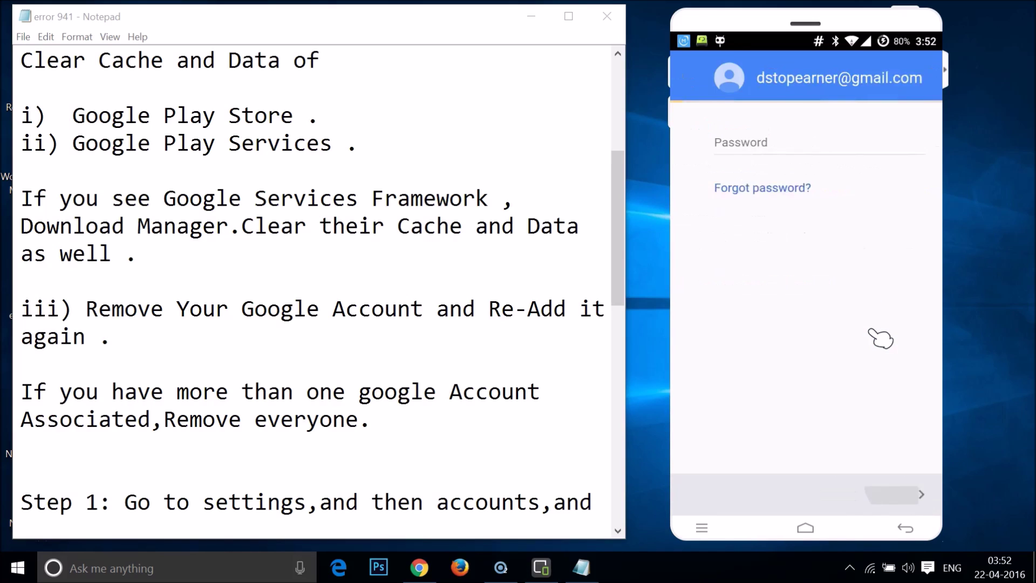
# Enter the account password, continue, and accept the sign-in terms of service.
pyautogui.click(781, 136)
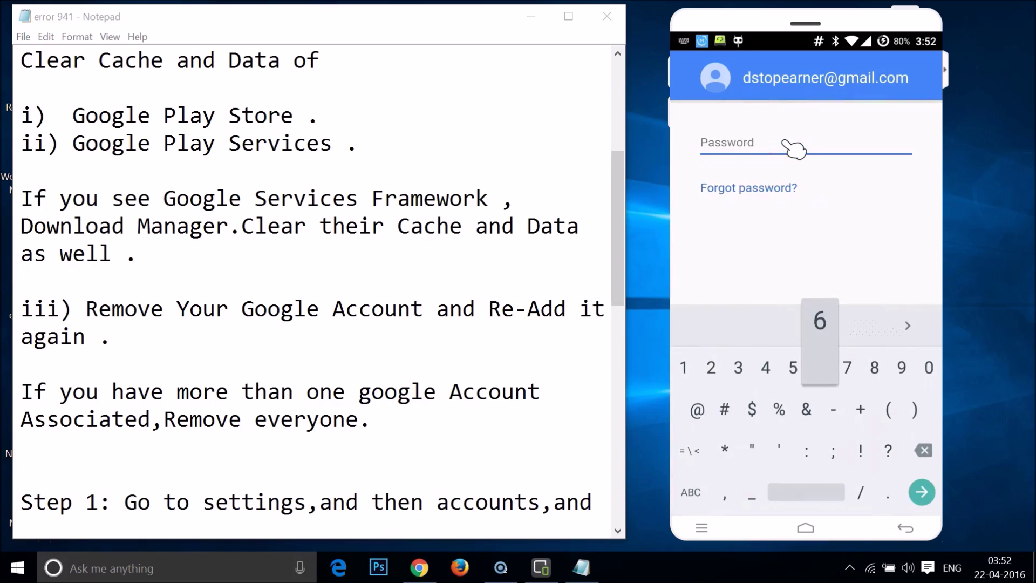
pyautogui.click(744, 150)
pyautogui.click(869, 325)
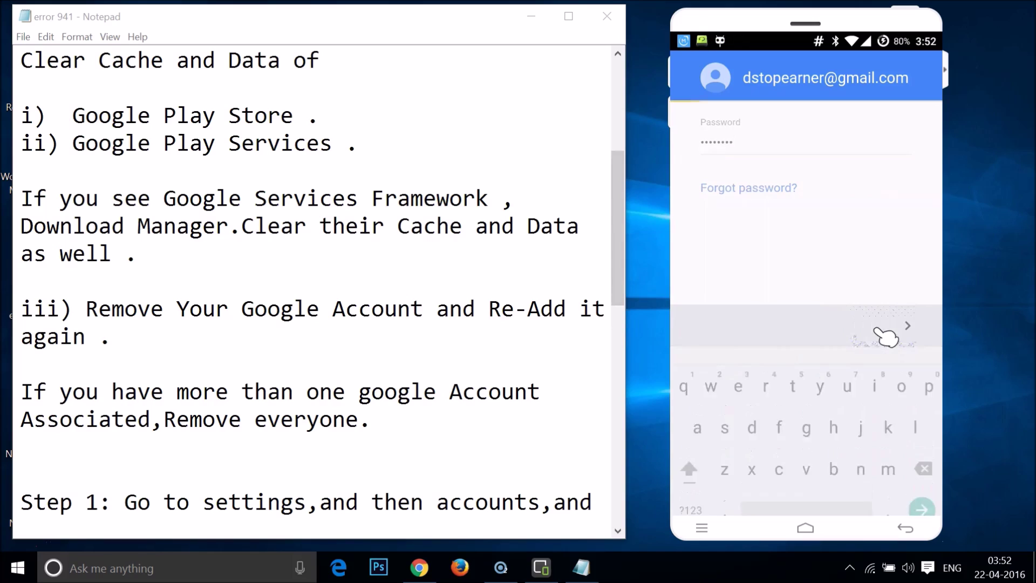
pyautogui.click(876, 530)
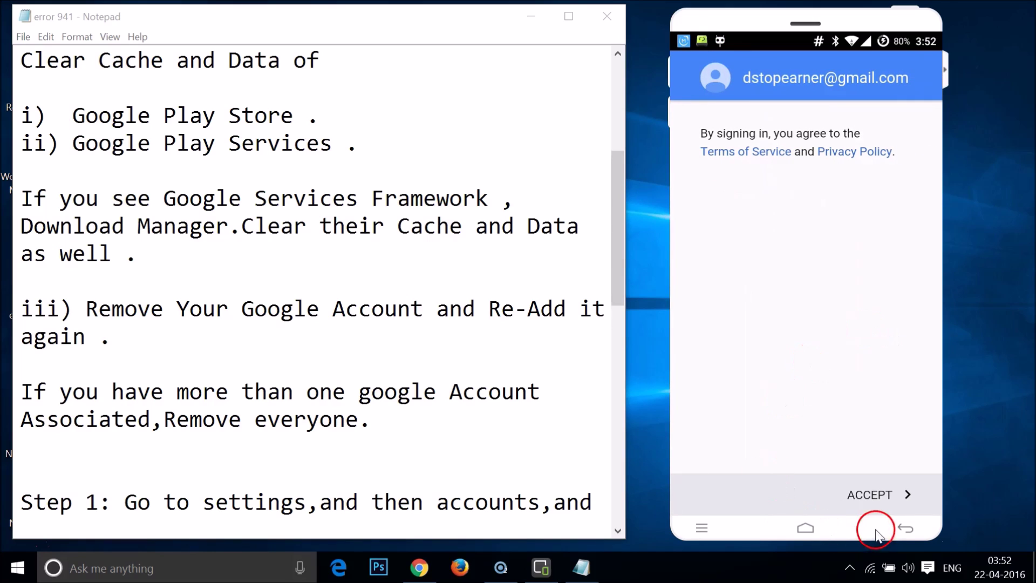
pyautogui.click(888, 498)
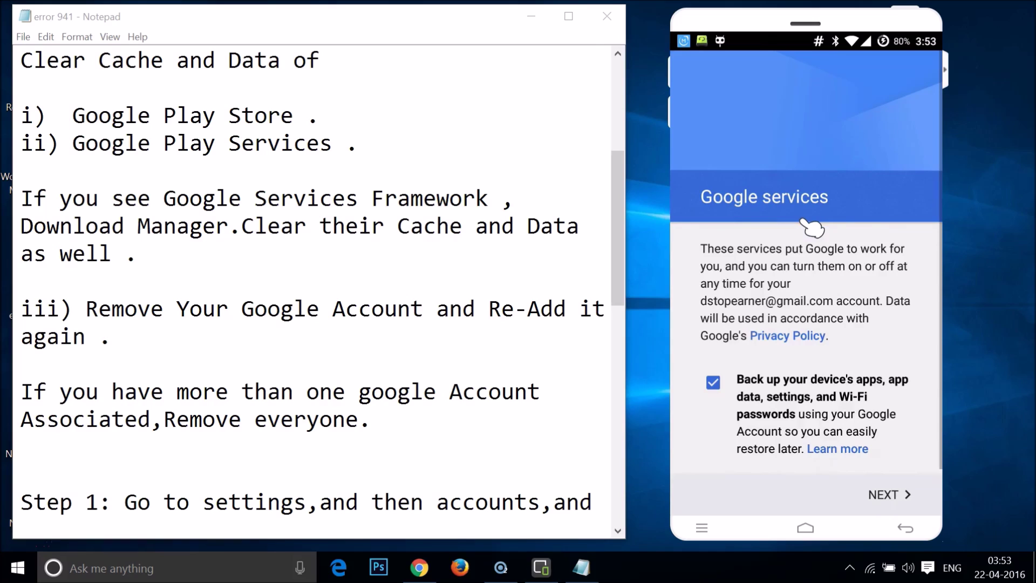
# Keep backup of apps, data, settings and Wi-Fi passwords enabled on the Google services page and continue.
pyautogui.moveTo(828, 453); pyautogui.dragTo(897, 444)
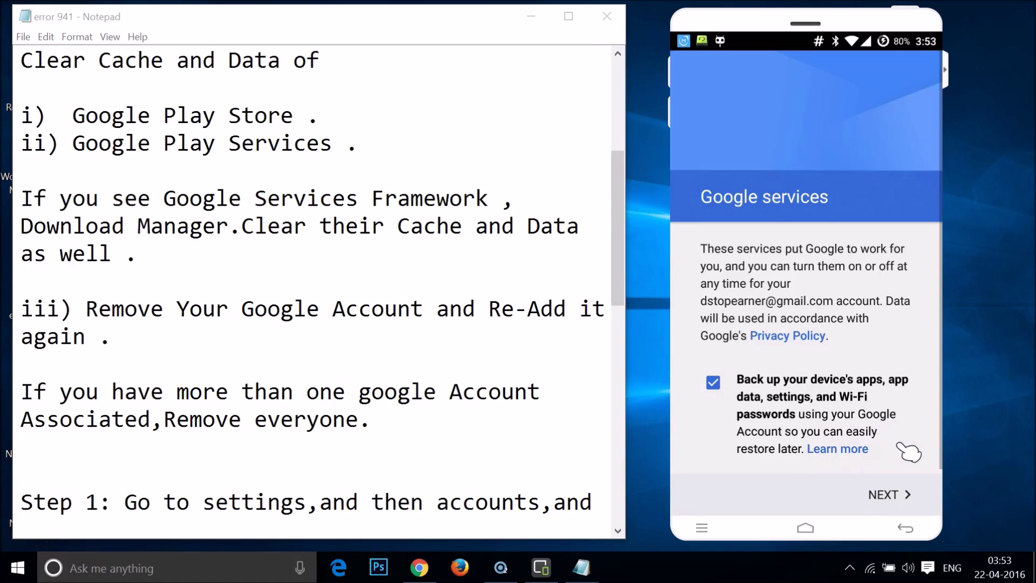
pyautogui.moveTo(909, 453); pyautogui.dragTo(894, 498)
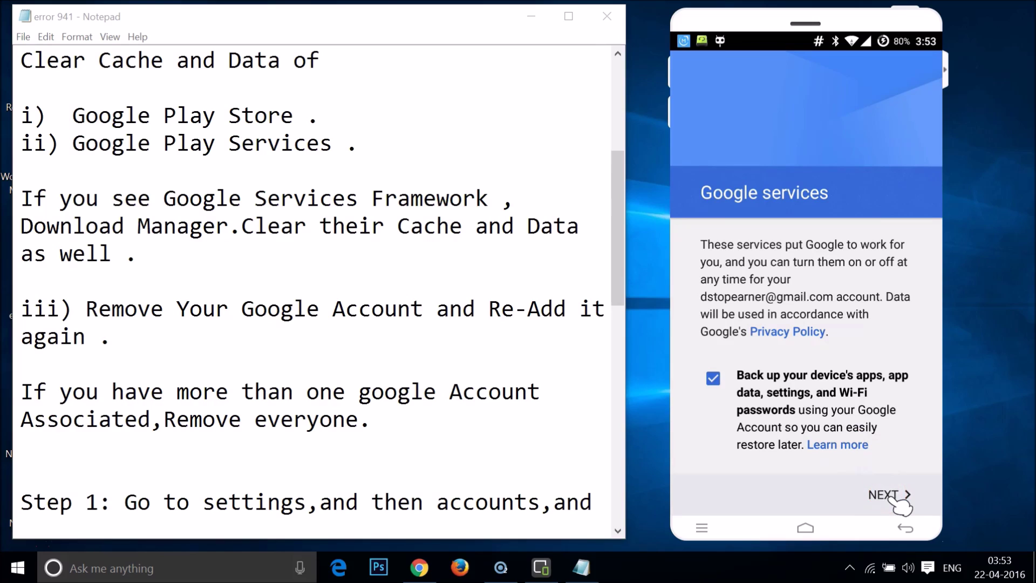
pyautogui.click(893, 497)
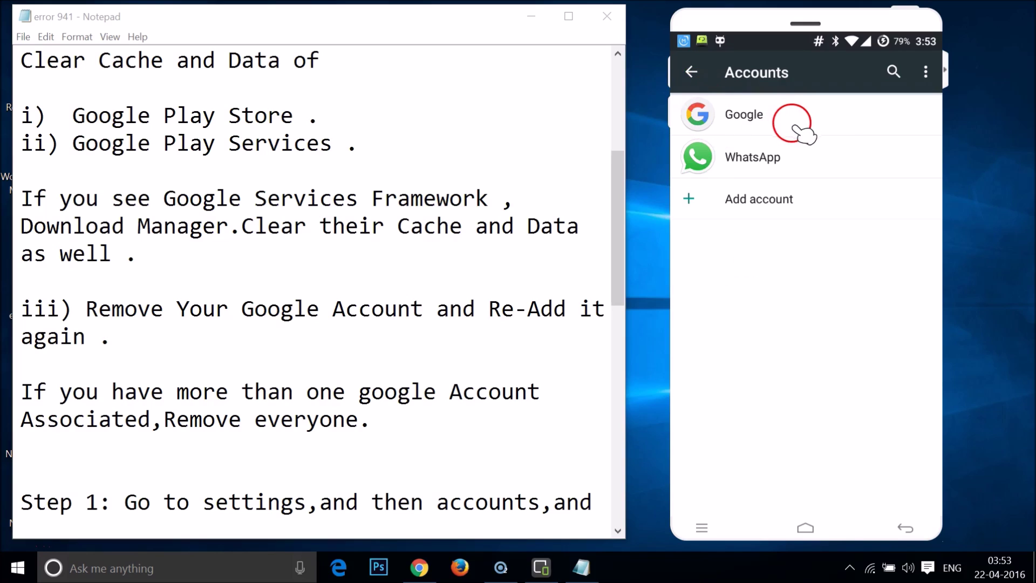
# Switch to the error 941 notes in Notepad and scroll through them.
pyautogui.click(446, 277)
pyautogui.scroll(-3, 446, 278)
pyautogui.scroll(-2, 446, 279)
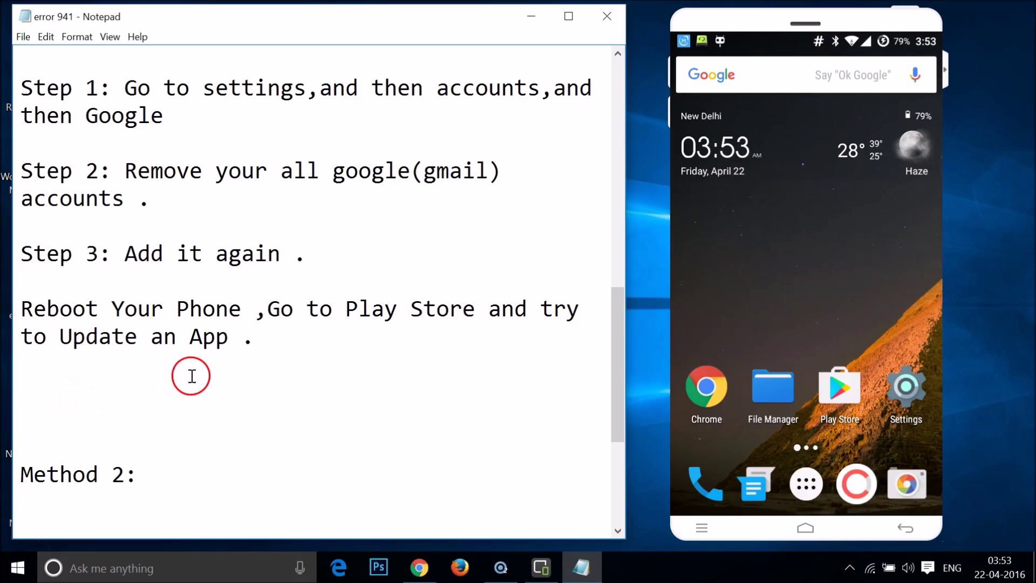
pyautogui.scroll(3, 196, 343)
pyautogui.scroll(2, 196, 343)
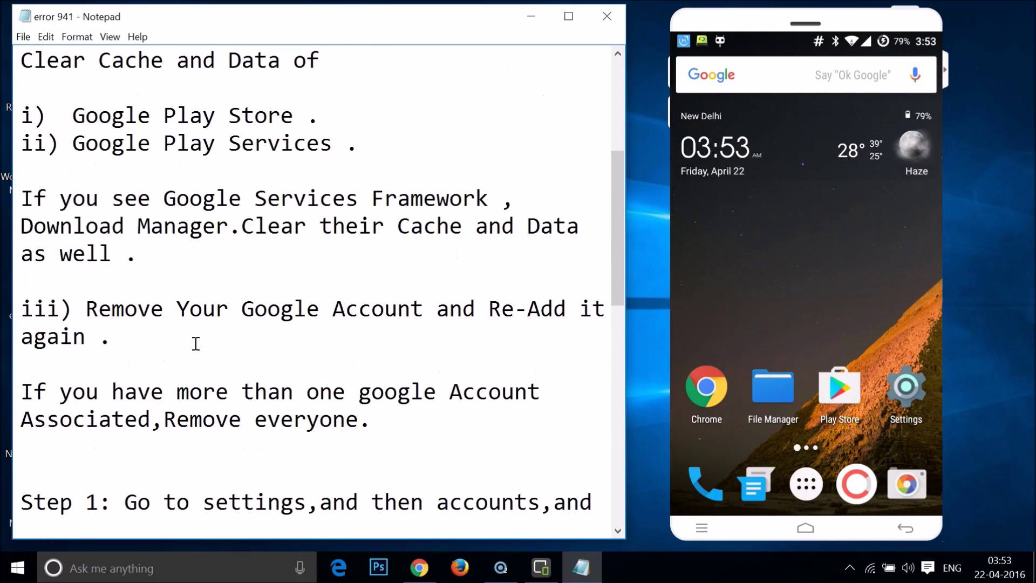
pyautogui.scroll(-2, 196, 344)
pyautogui.scroll(5, 196, 343)
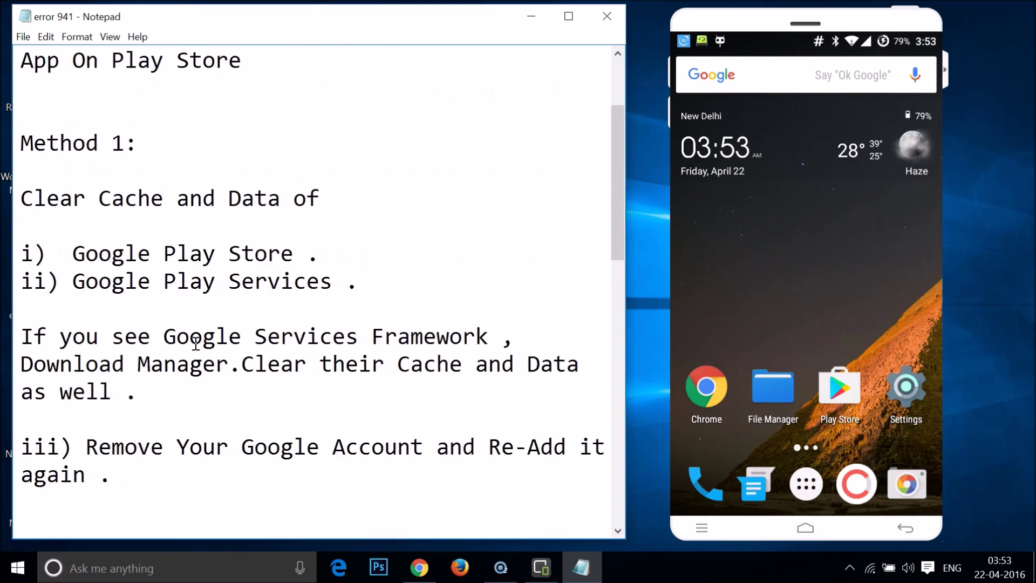
# Point out the Method 1 Clear Cache and Data step, then scroll down to Method 2.
pyautogui.click(331, 306)
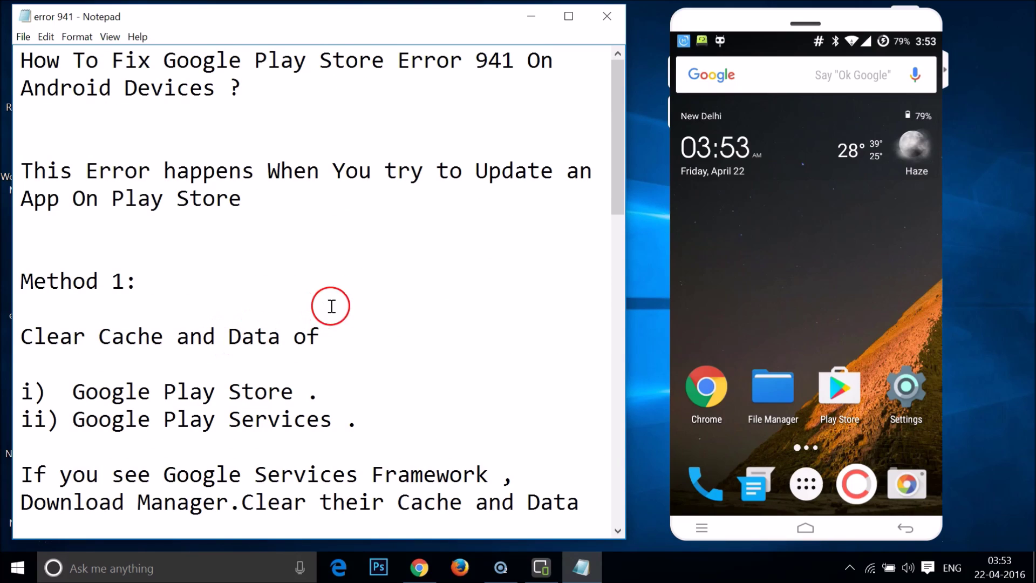
pyautogui.click(168, 360)
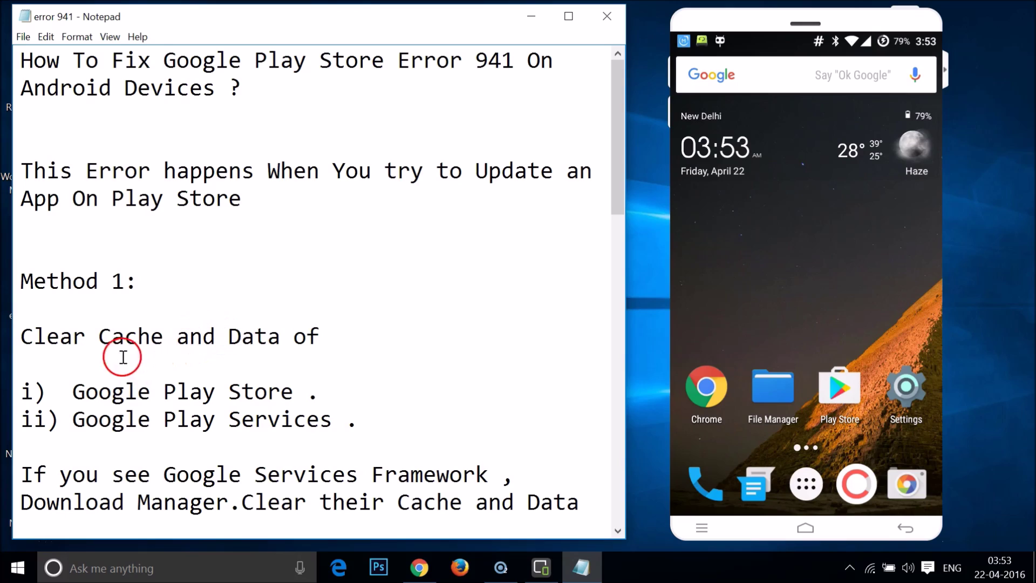
pyautogui.click(136, 336)
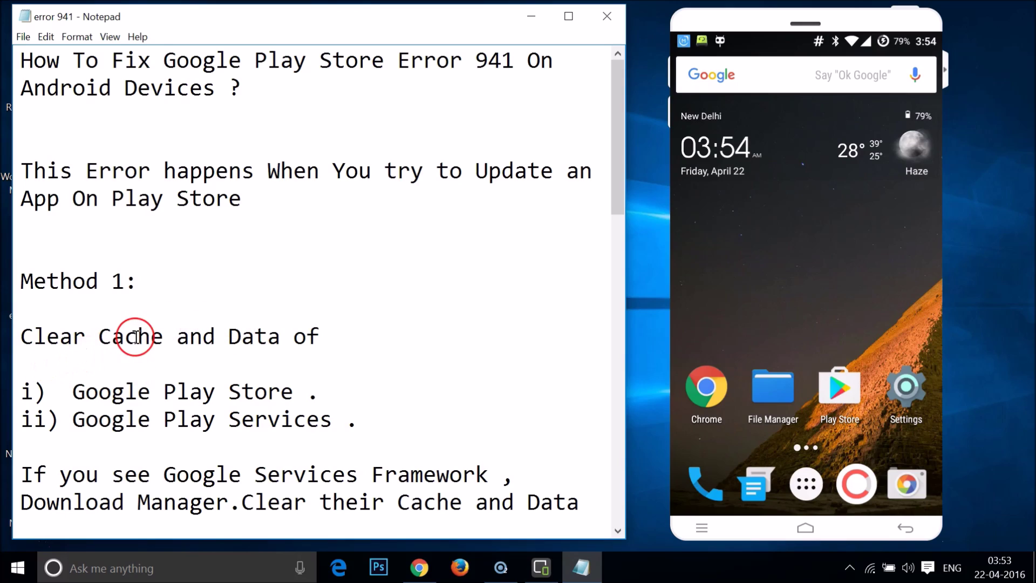
pyautogui.click(234, 389)
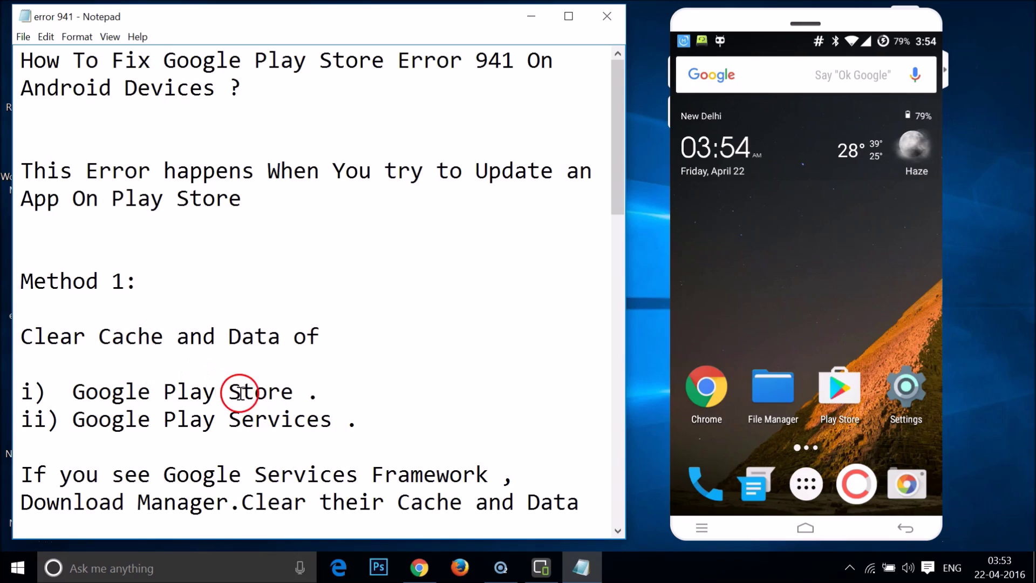
pyautogui.scroll(-7, 235, 391)
pyautogui.scroll(-5, 242, 394)
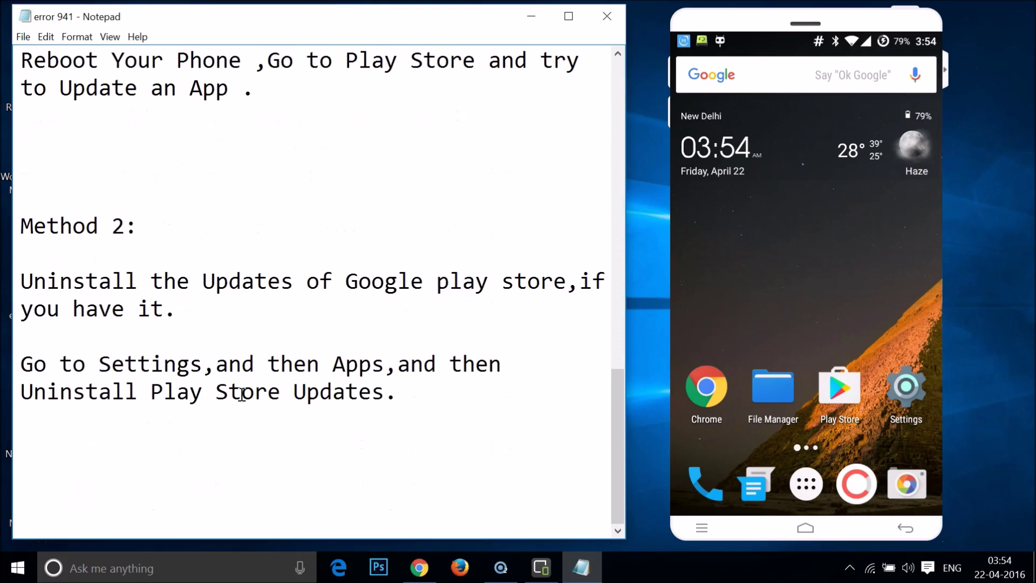
# Mark the uninstall-updates step in the notes and open the Apps list in phone Settings.
pyautogui.click(113, 297)
pyautogui.click(151, 280)
pyautogui.click(901, 400)
pyautogui.scroll(-10, 821, 354)
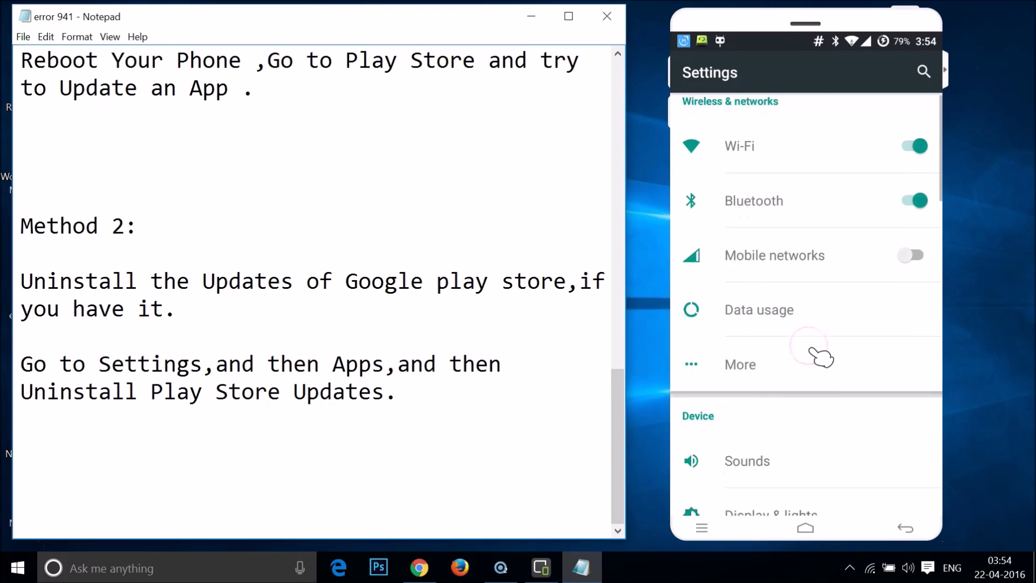
pyautogui.click(736, 403)
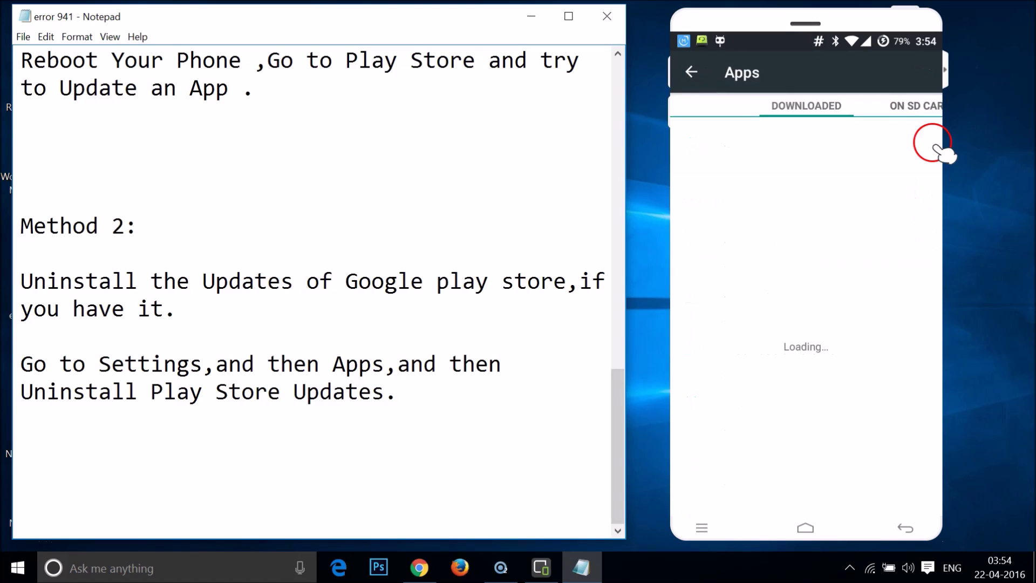
# Show every installed app on the ALL tab and open Google Play Store's App info.
pyautogui.click(922, 108)
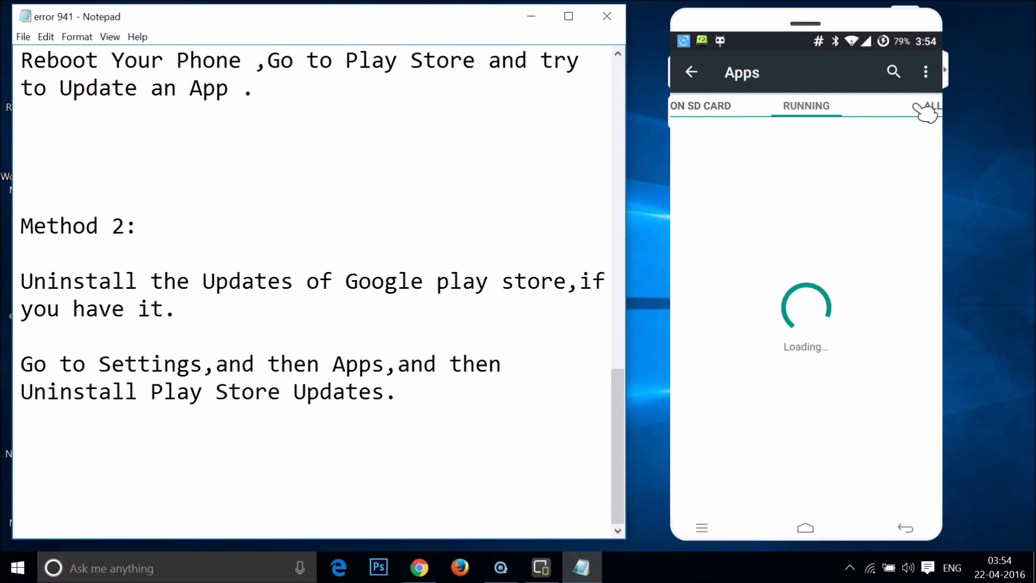
pyautogui.click(922, 108)
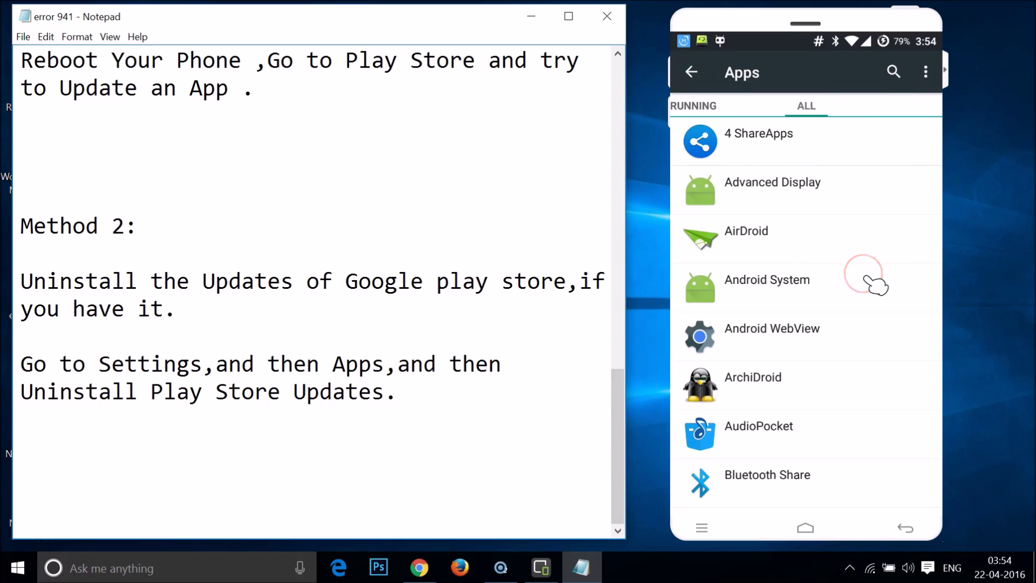
pyautogui.scroll(-15, 875, 284)
pyautogui.scroll(-15, 875, 285)
pyautogui.scroll(-5, 876, 286)
pyautogui.click(751, 306)
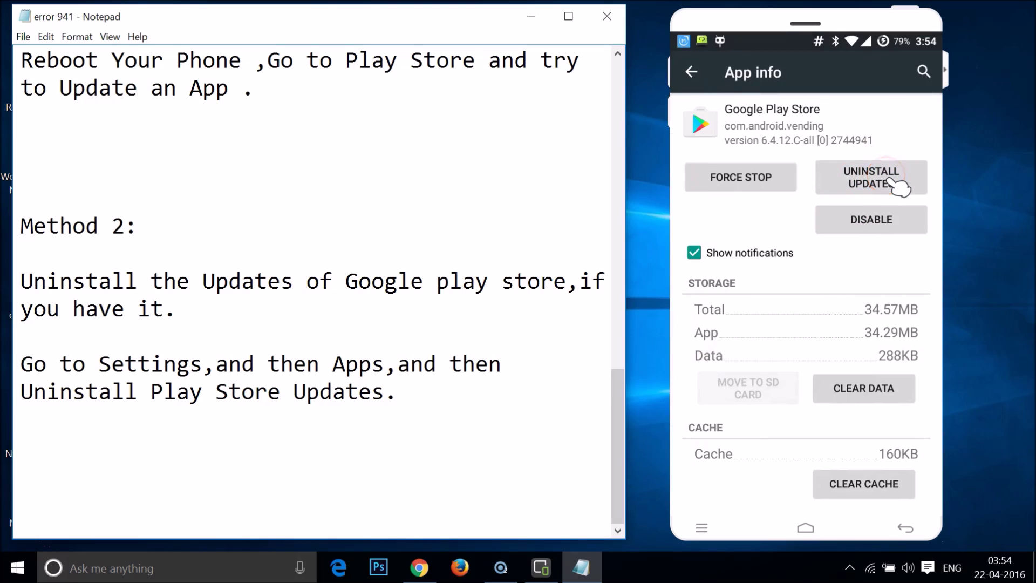
# Uninstall Google Play Store updates, confirming both prompts to restore factory version 5.12.10.
pyautogui.click(898, 186)
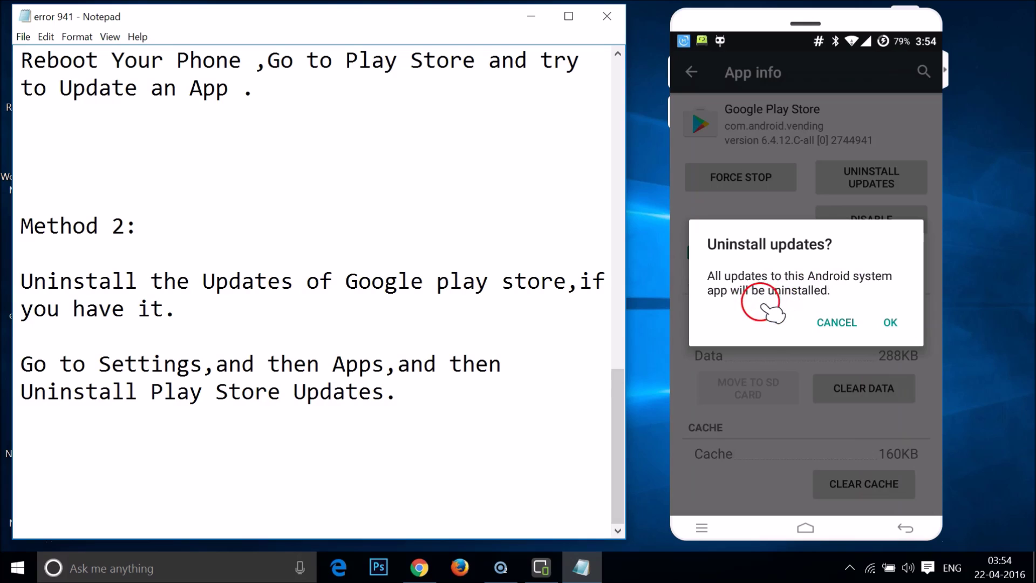
pyautogui.click(889, 324)
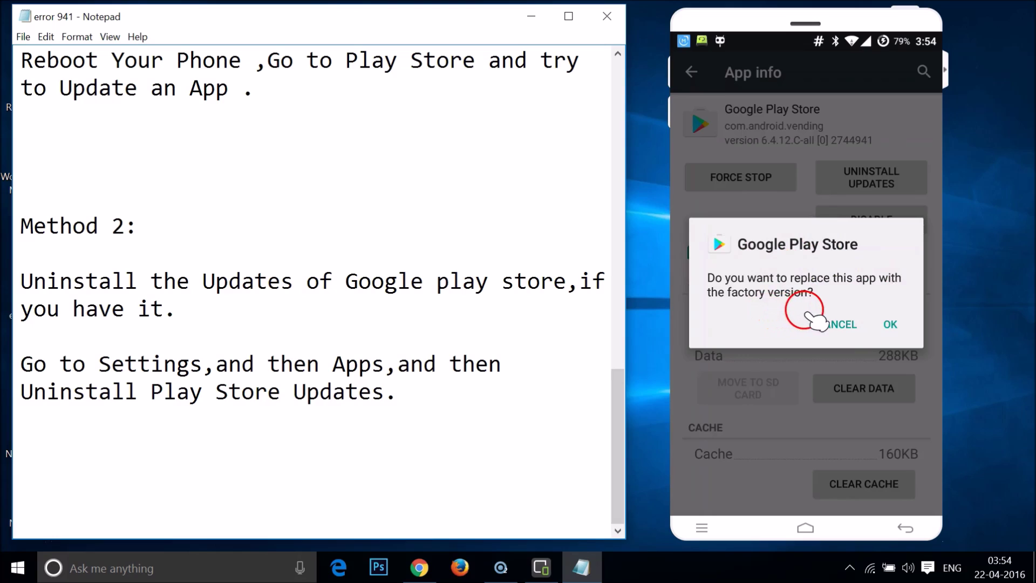
pyautogui.click(890, 325)
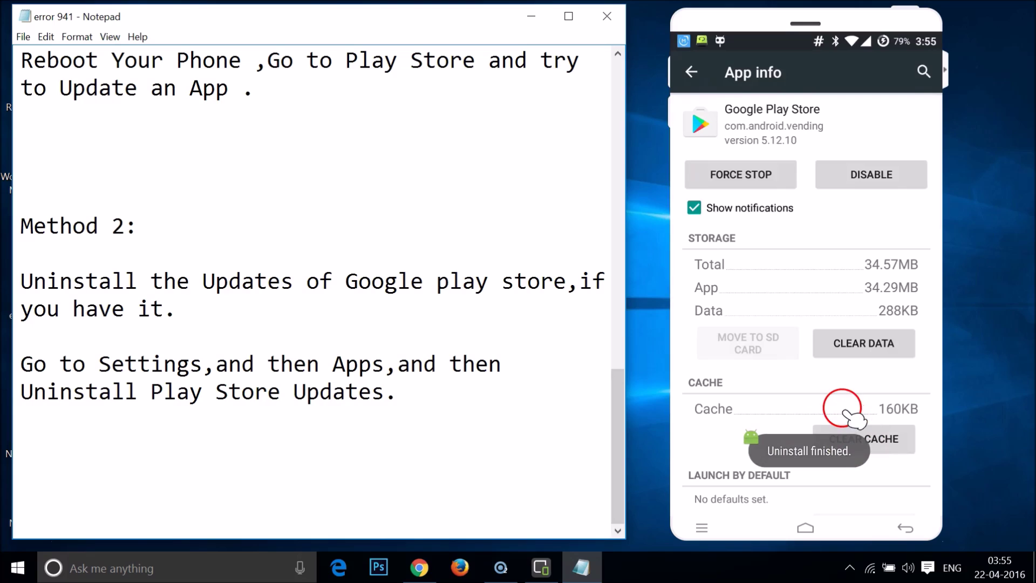
pyautogui.click(357, 392)
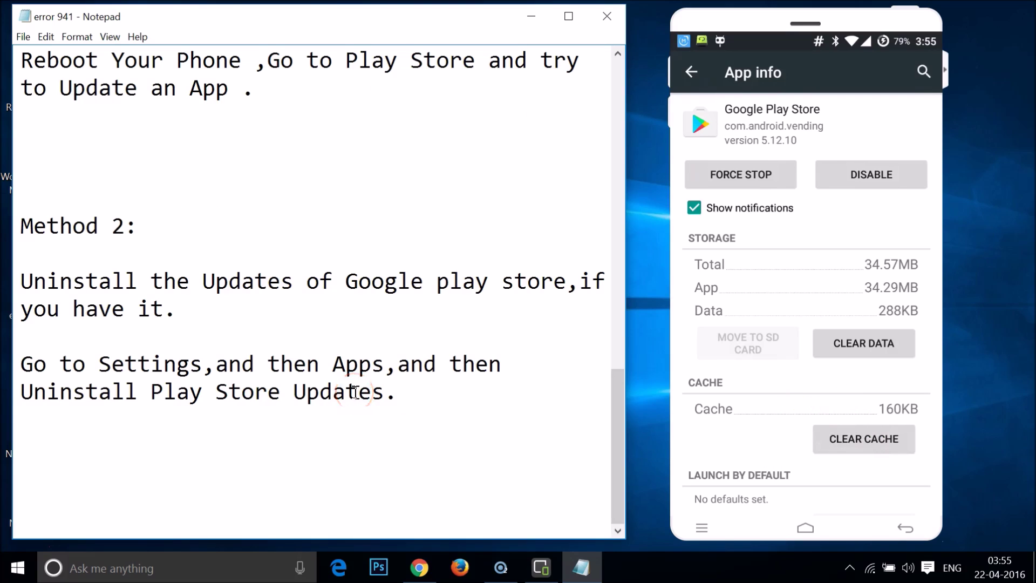
# Scroll the error 941 notes back to the title and place the caret above the Method 1 heading.
pyautogui.scroll(11, 356, 392)
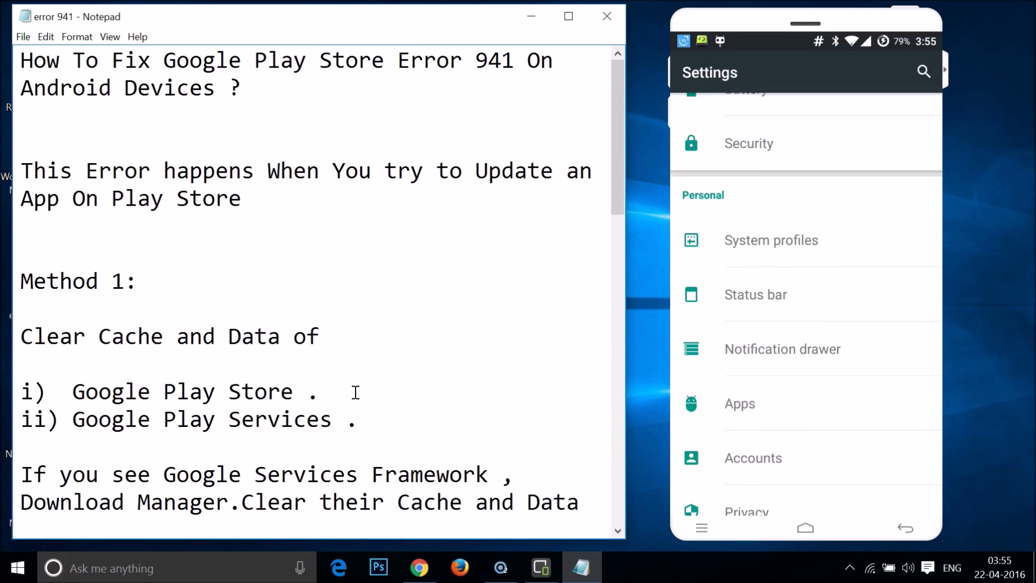
pyautogui.click(99, 277)
pyautogui.click(158, 277)
pyautogui.scroll(-10, 159, 278)
pyautogui.scroll(-1, 159, 278)
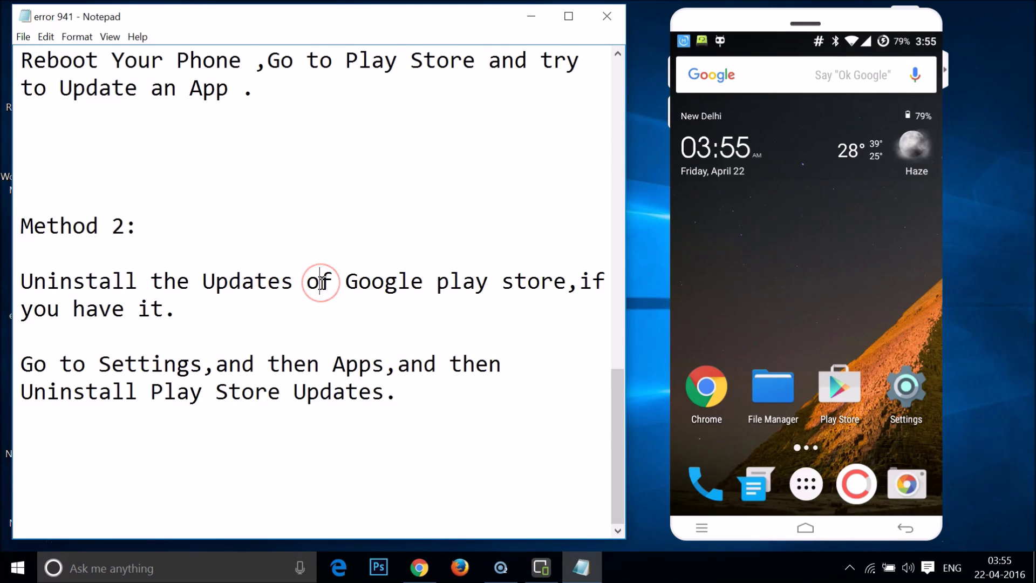
pyautogui.scroll(10, 322, 283)
pyautogui.click(237, 250)
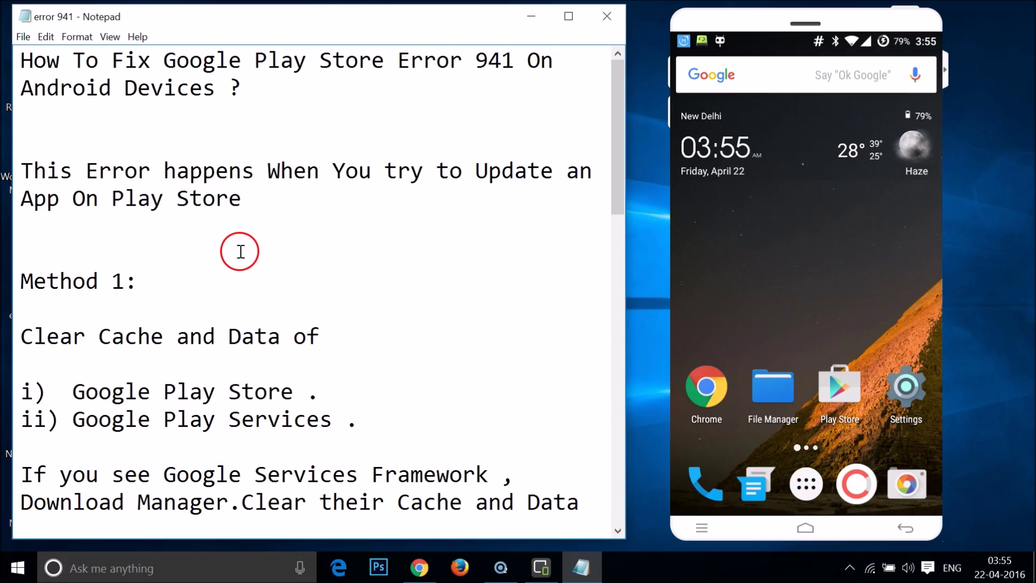